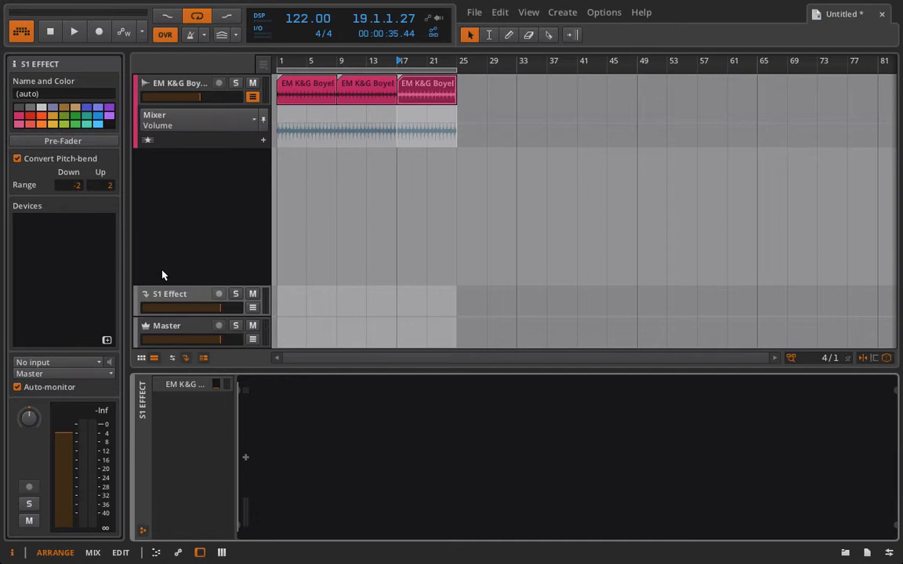
# Add three more effect tracks beneath the existing one and select each of the four in turn
pyautogui.rightClick(162, 274)
pyautogui.click(188, 305)
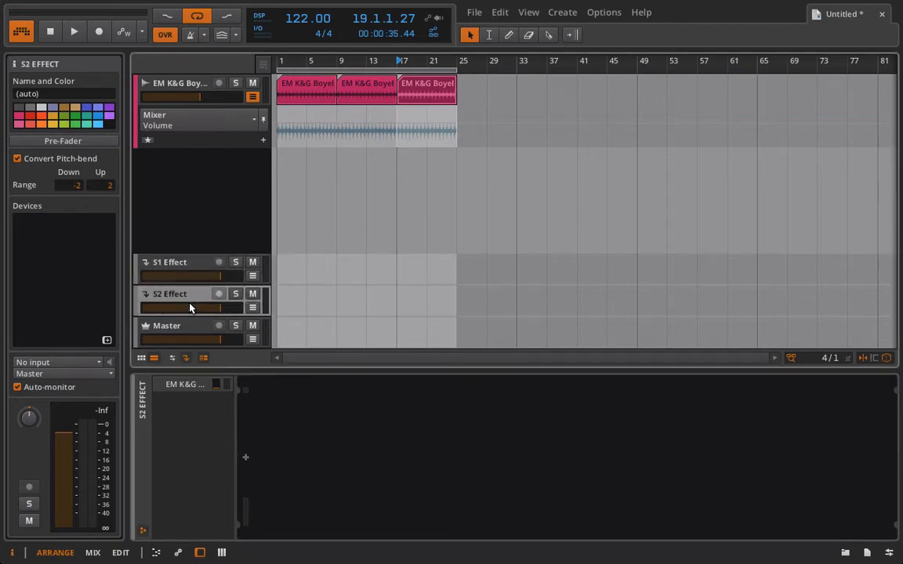
pyautogui.rightClick(182, 224)
pyautogui.click(208, 251)
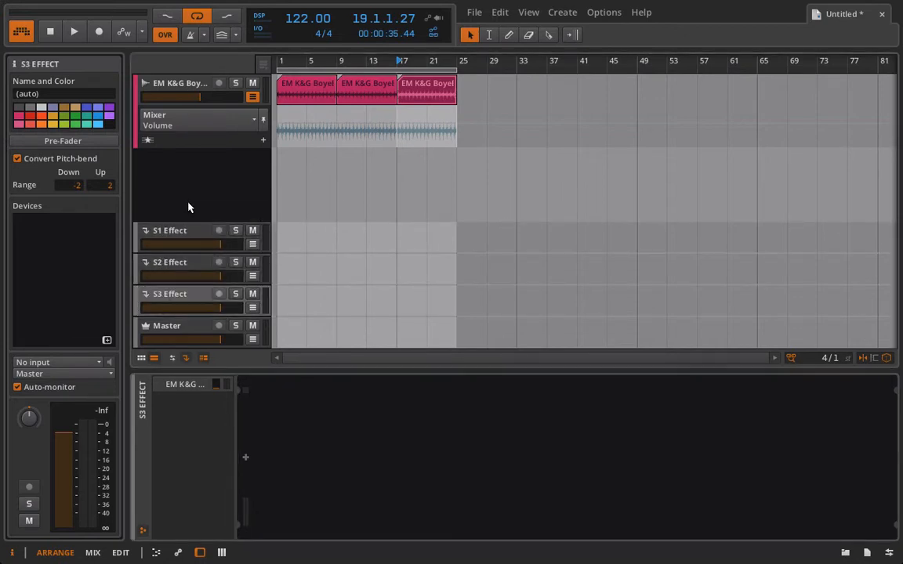
pyautogui.rightClick(189, 205)
pyautogui.click(204, 237)
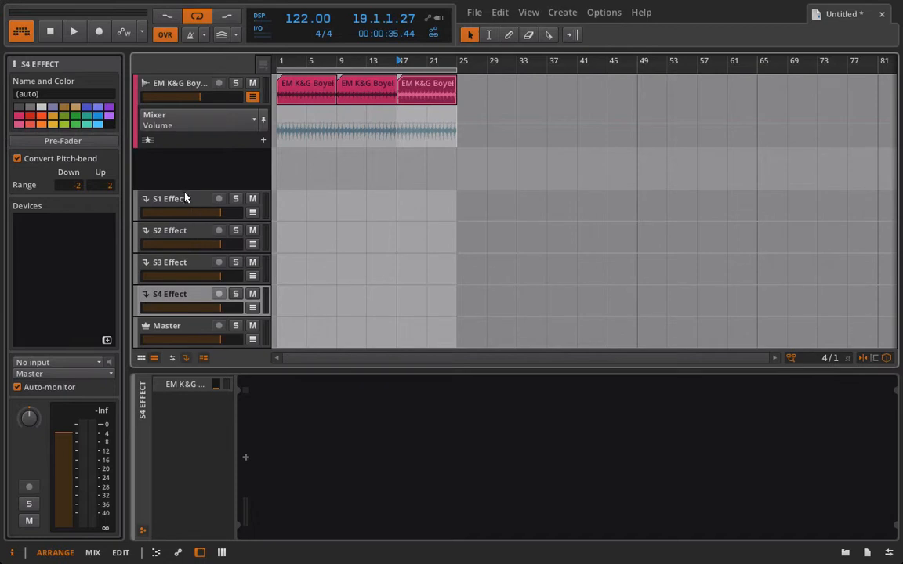
pyautogui.click(181, 200)
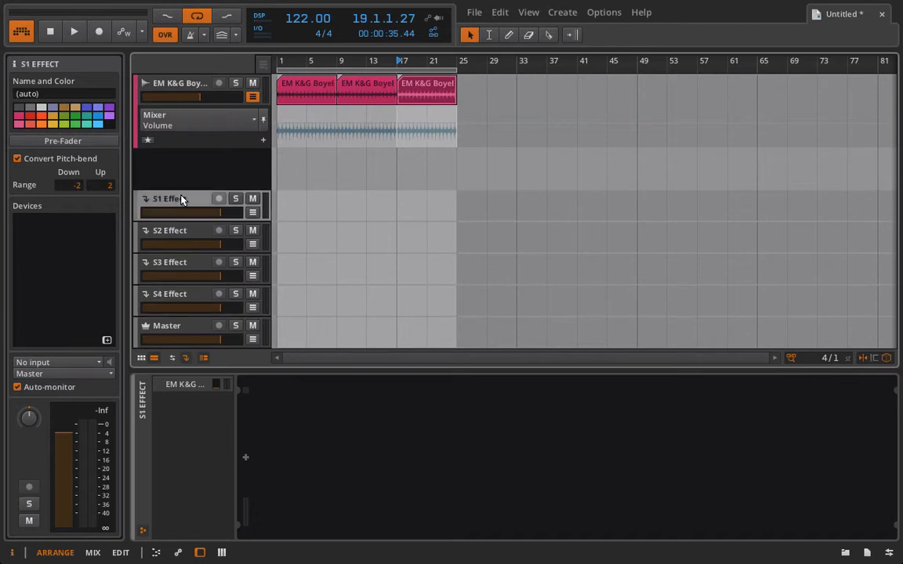
pyautogui.click(180, 233)
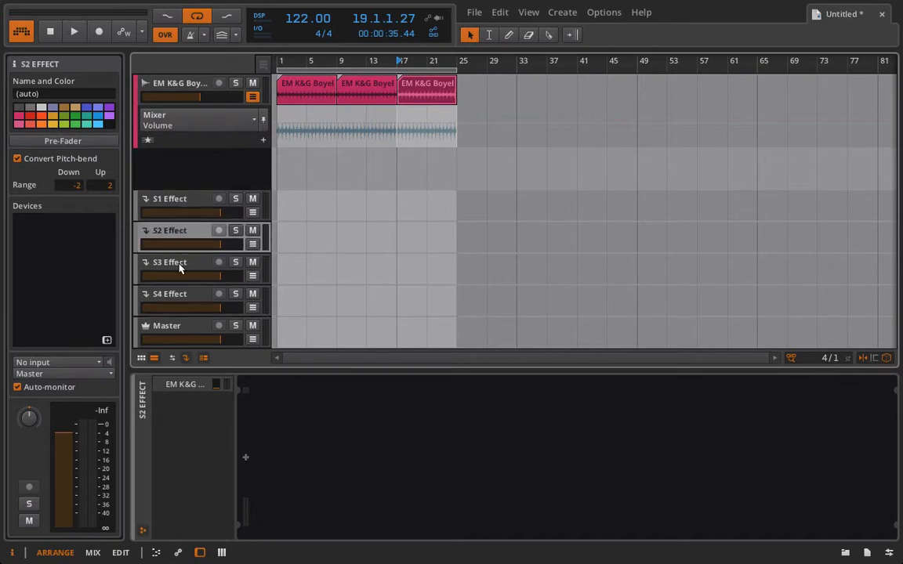
pyautogui.click(179, 268)
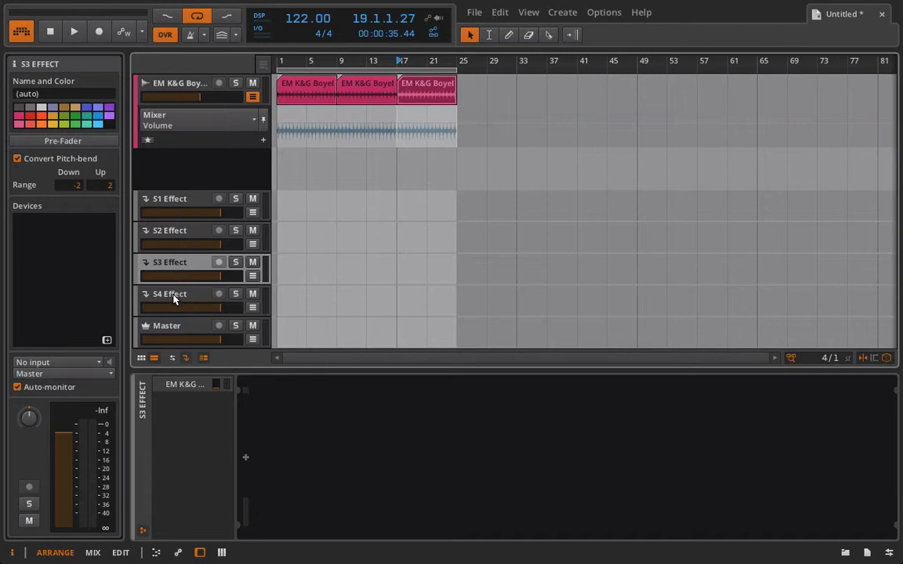
pyautogui.click(174, 298)
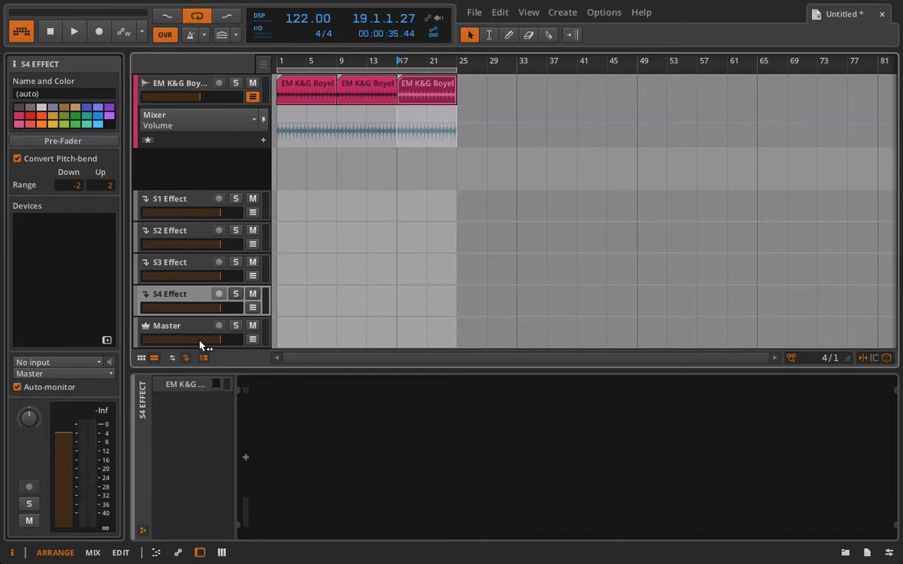
# Delete all four effect tracks from the arrangement
pyautogui.click(181, 203)
pyautogui.press('Delete')
pyautogui.press('Delete')
pyautogui.press('Delete')
pyautogui.press('Delete')
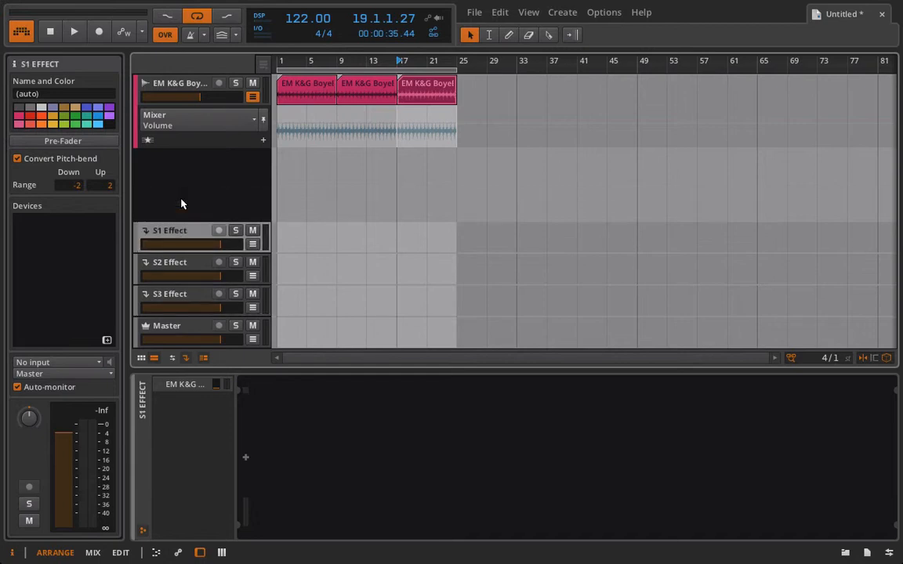
# Add an instrument track below the audio loop track
pyautogui.moveTo(614, 5)
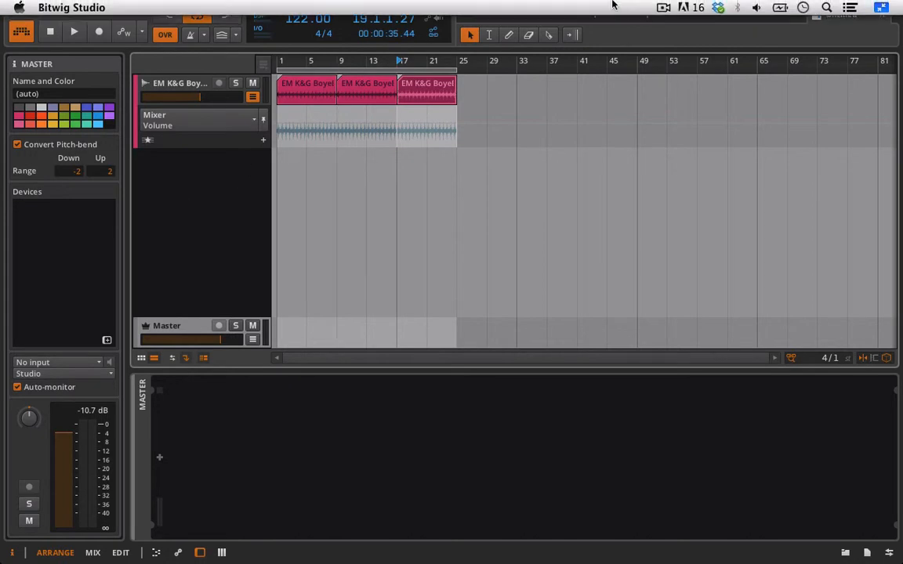
pyautogui.click(601, 12)
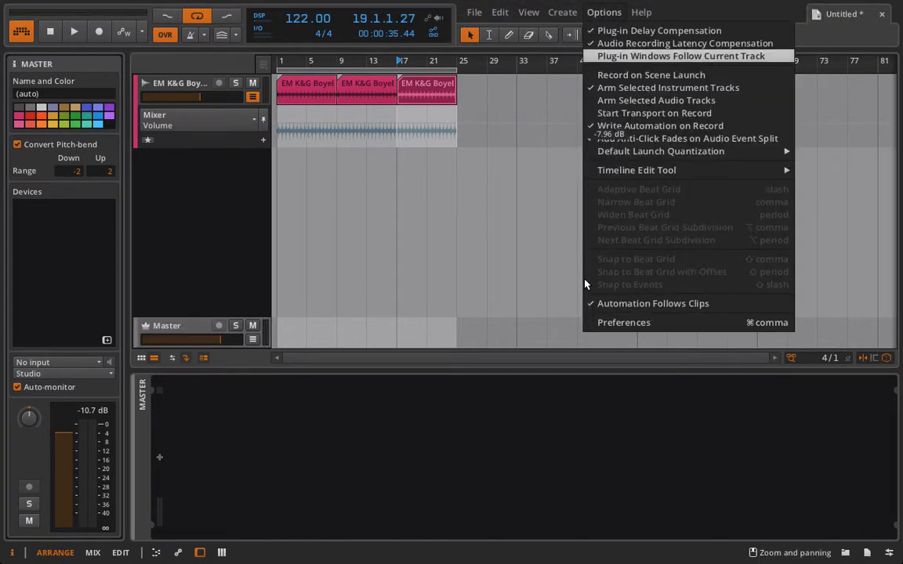
pyautogui.click(256, 184)
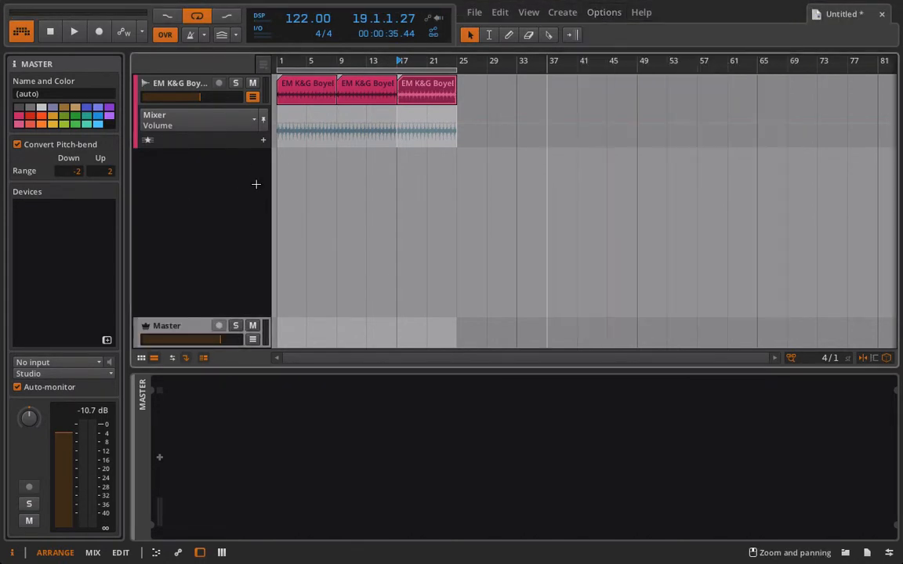
pyautogui.rightClick(220, 188)
pyautogui.click(243, 194)
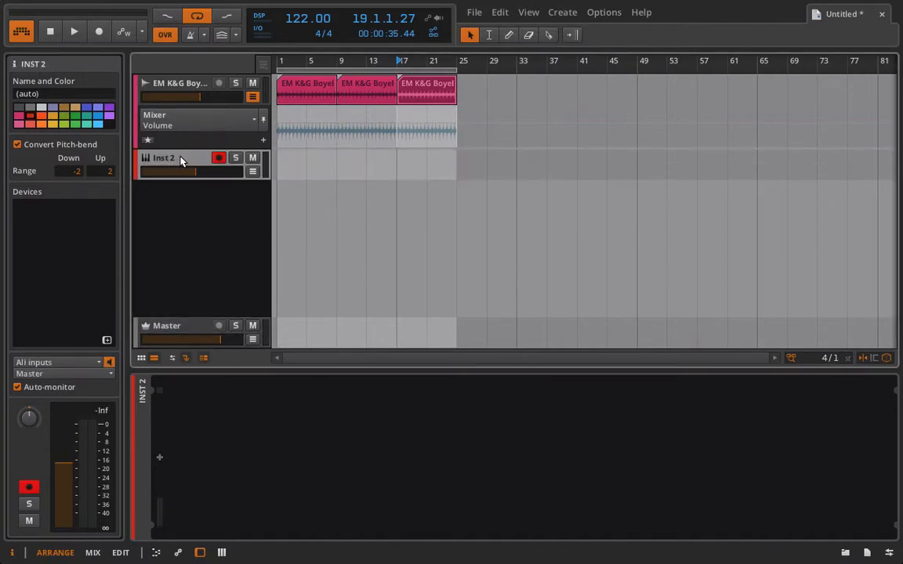
# Add a Generic MIDI Keyboard controller in the preferences with Akai MPK25 Port 1 as its input
pyautogui.click(600, 12)
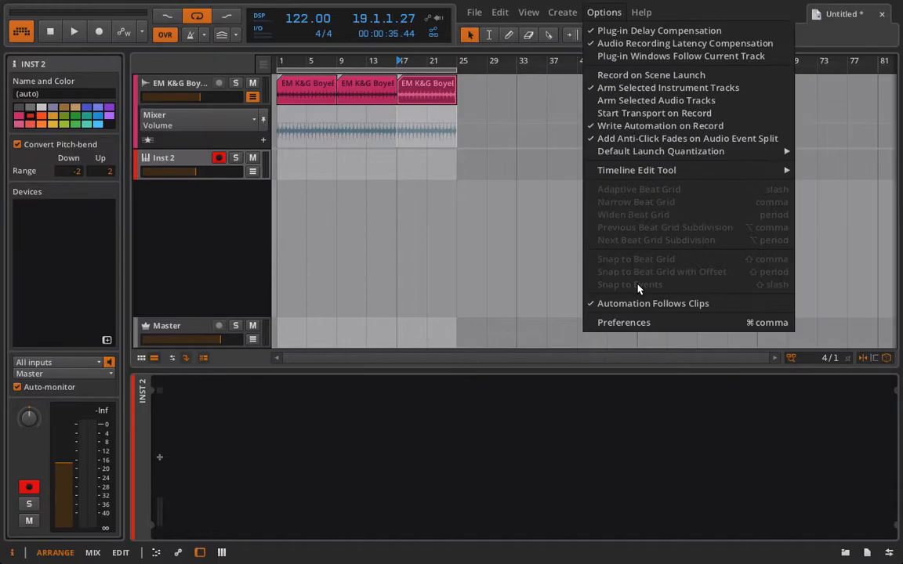
pyautogui.click(619, 322)
pyautogui.click(396, 139)
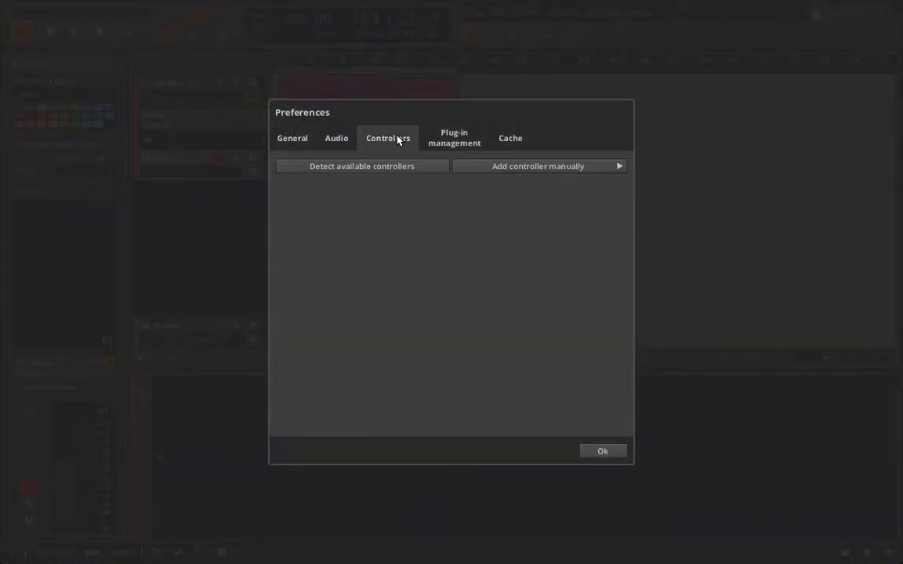
pyautogui.click(542, 169)
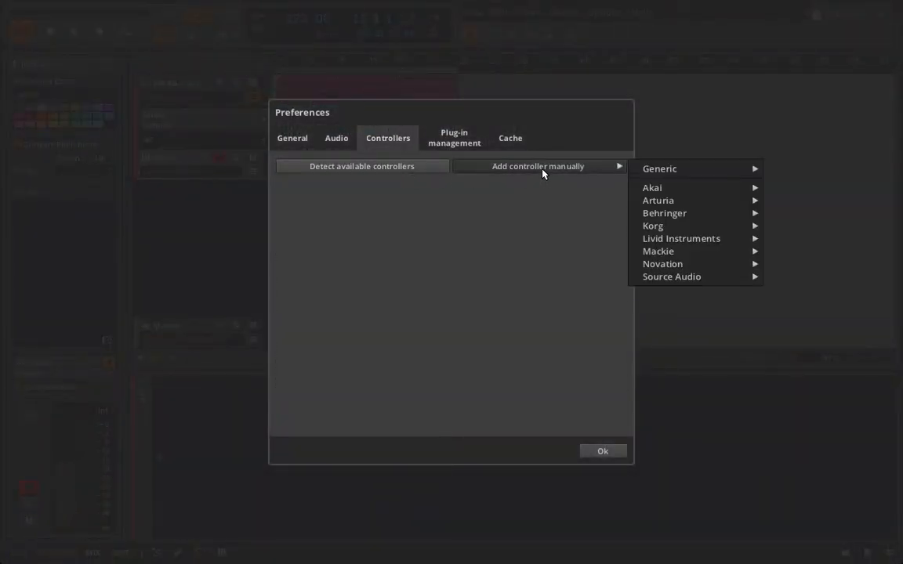
pyautogui.moveTo(706, 172)
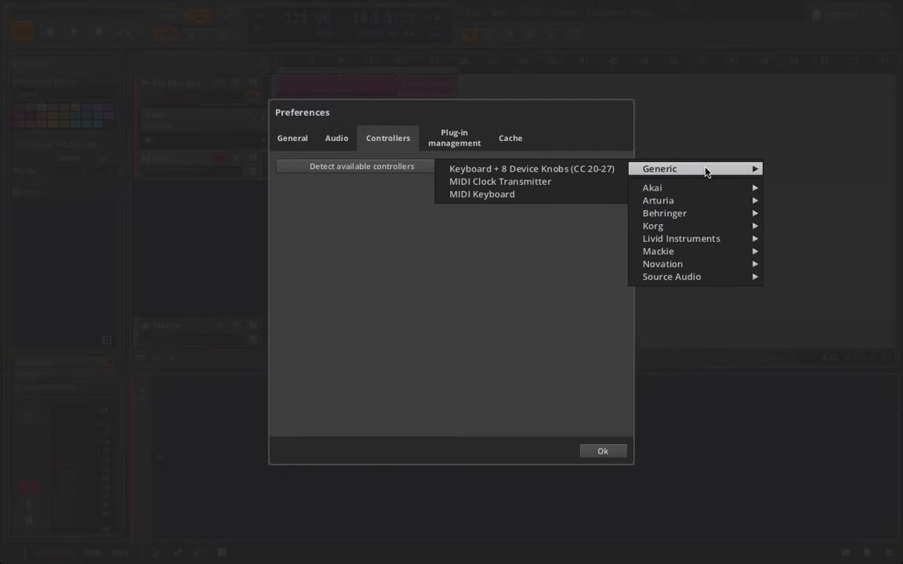
pyautogui.click(527, 199)
pyautogui.click(561, 189)
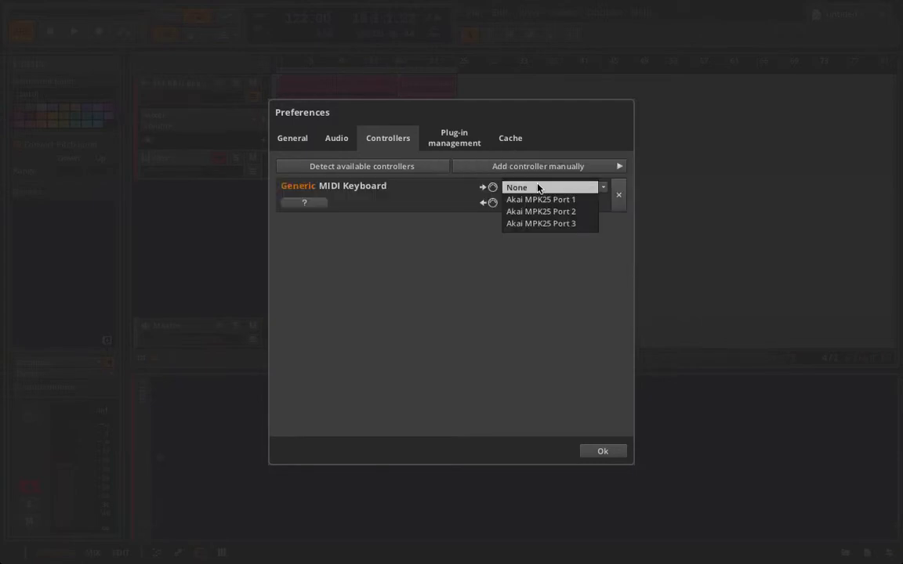
pyautogui.click(516, 201)
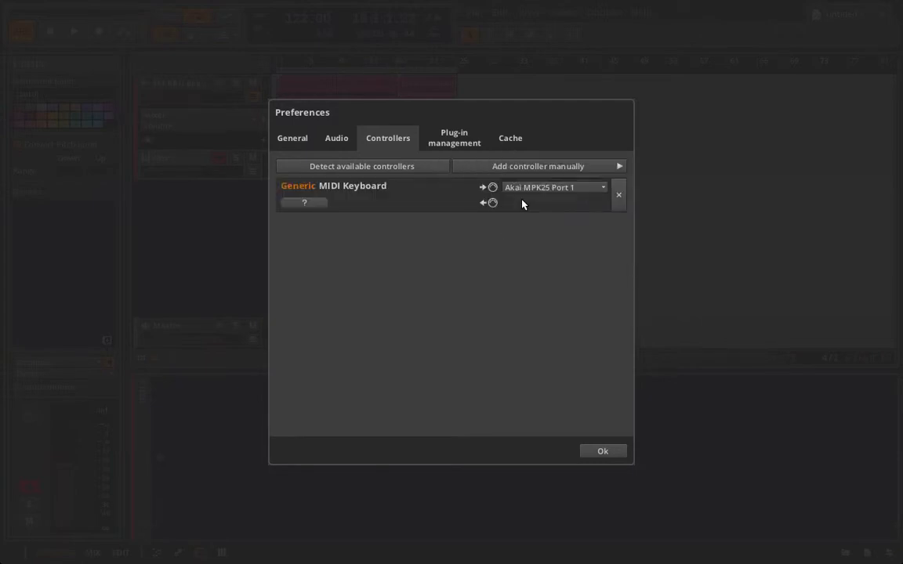
pyautogui.click(599, 452)
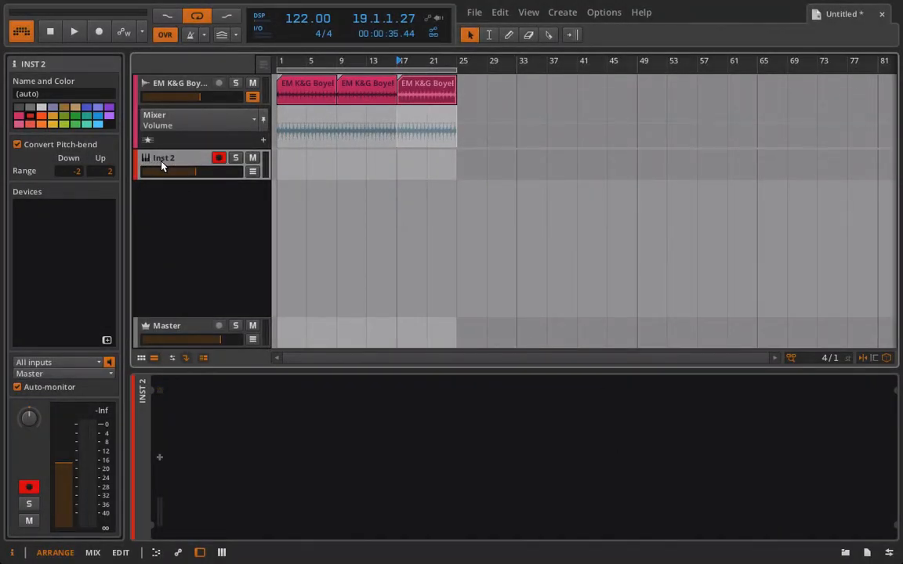
# Delete the instrument track and the XY Effect device on the audio loop track
pyautogui.press('Delete')
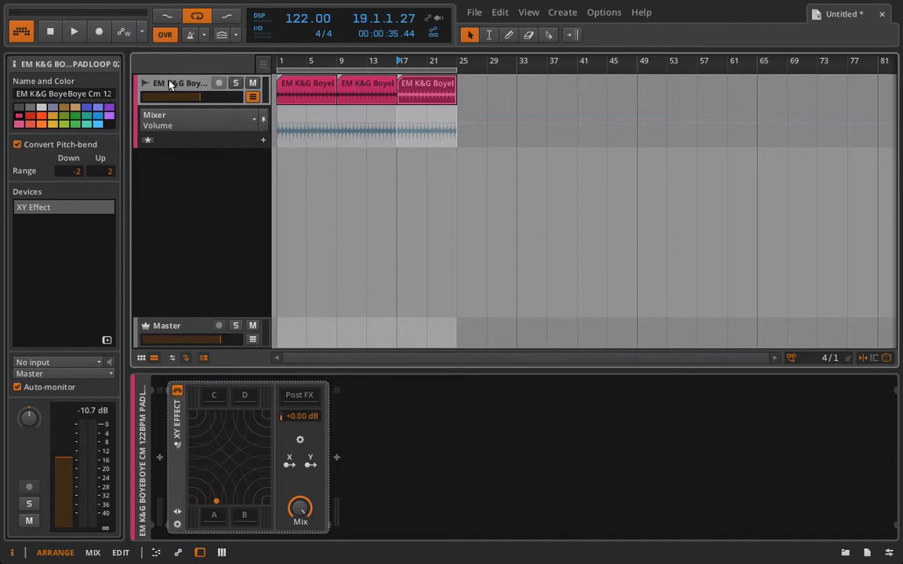
pyautogui.press('Delete')
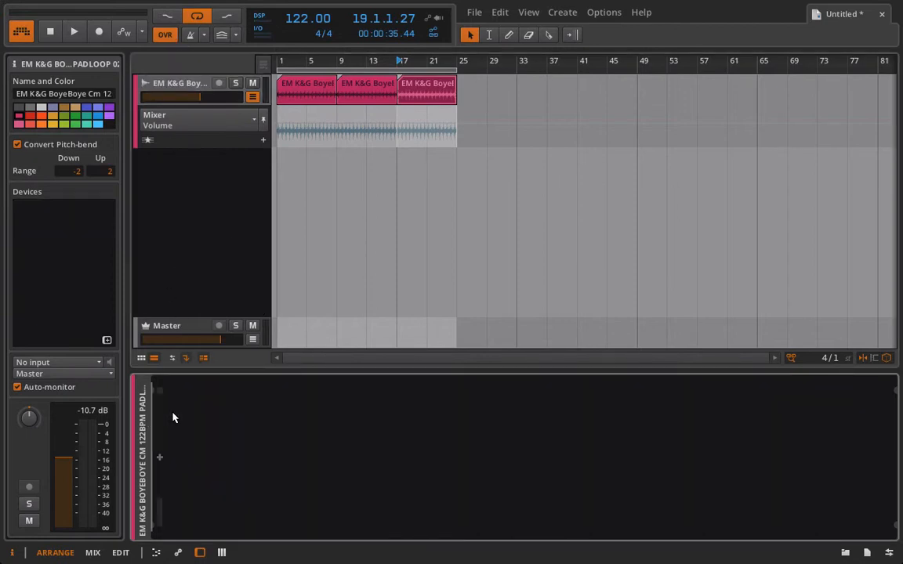
# Create an effect track with an XY Effect device and move its XY point fully into the A corner
pyautogui.rightClick(162, 274)
pyautogui.click(181, 305)
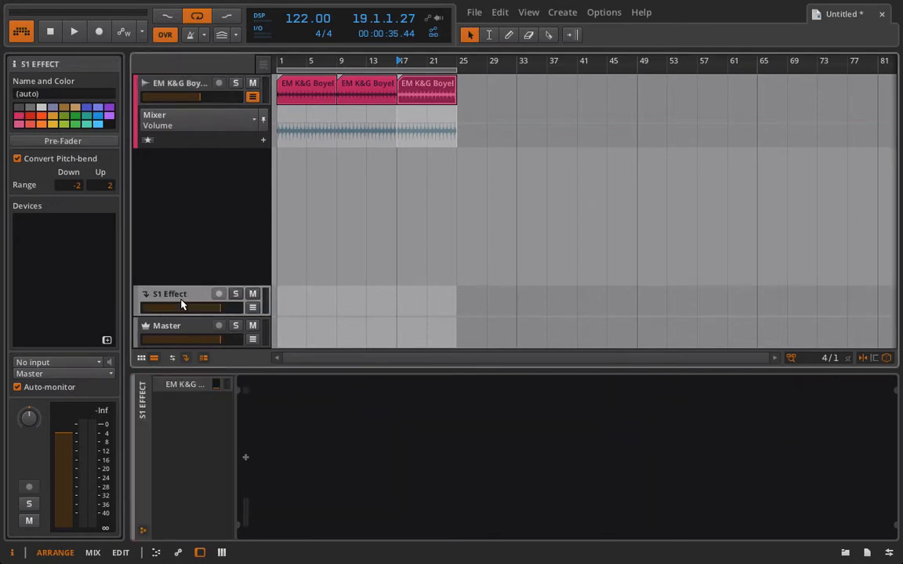
pyautogui.click(245, 458)
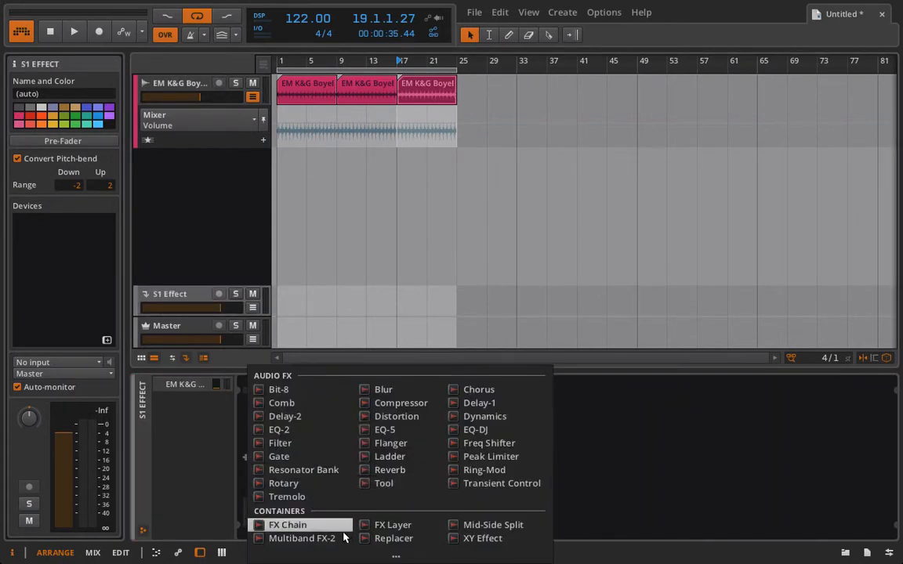
pyautogui.click(470, 540)
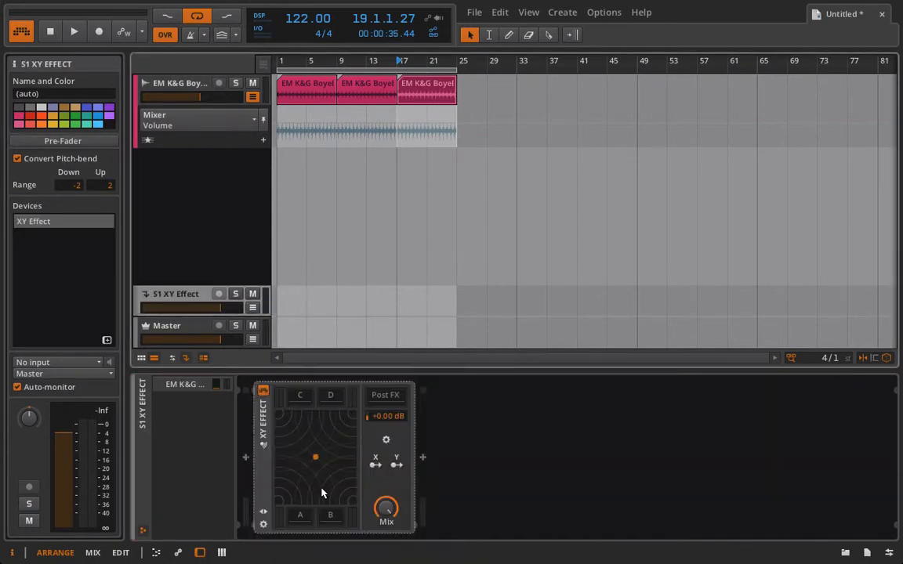
pyautogui.moveTo(314, 468); pyautogui.dragTo(253, 547)
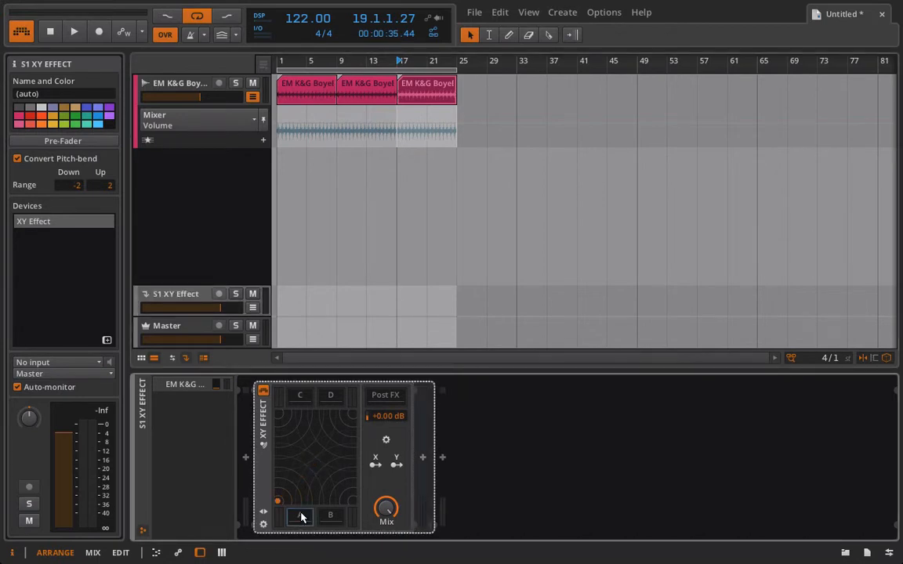
# Try an LFO MOD and an FX Layer in slot A of the XY Effect, removing each one again
pyautogui.click(423, 460)
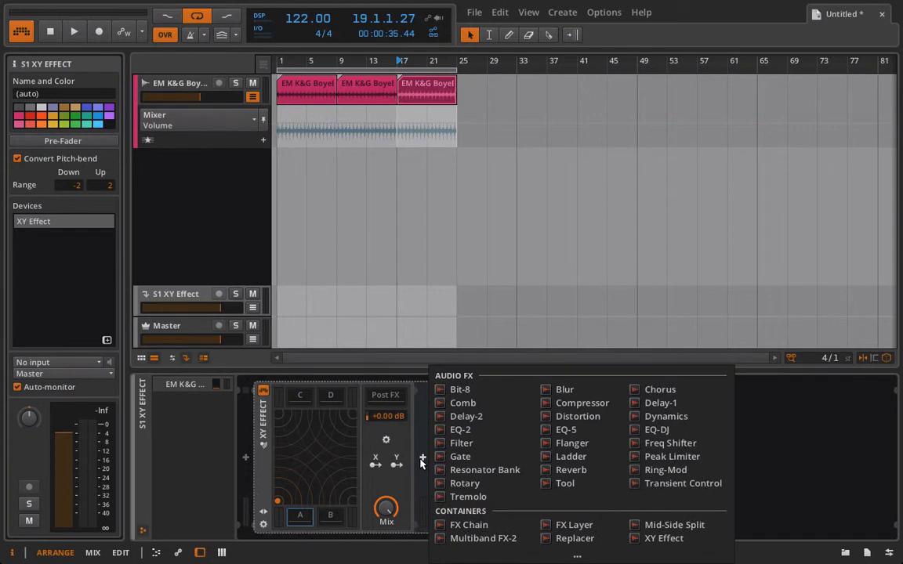
pyautogui.click(577, 557)
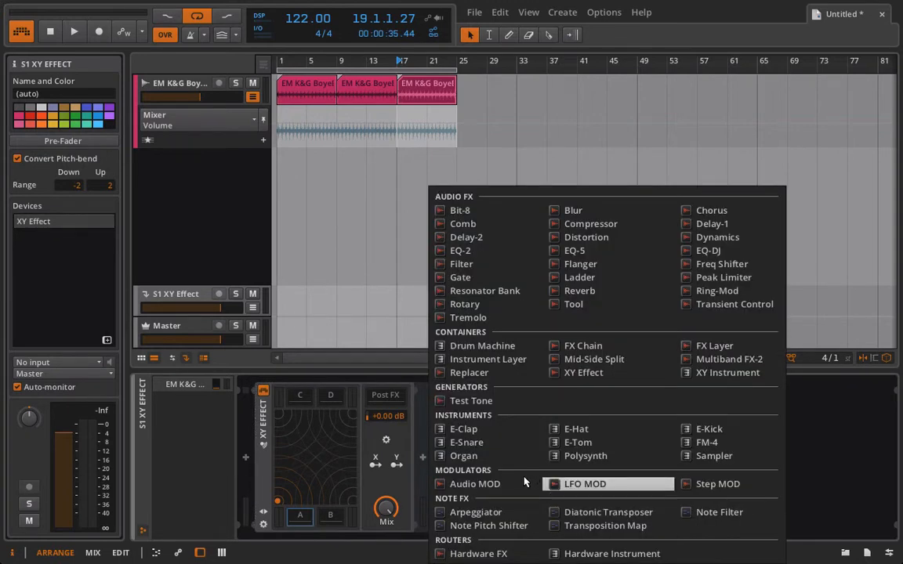
pyautogui.click(629, 485)
pyautogui.press('Delete')
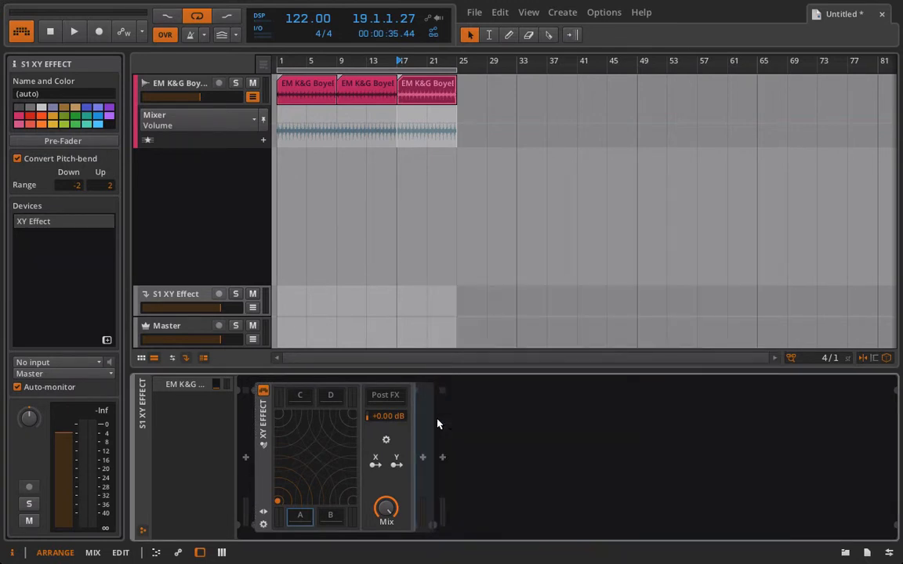
pyautogui.click(422, 458)
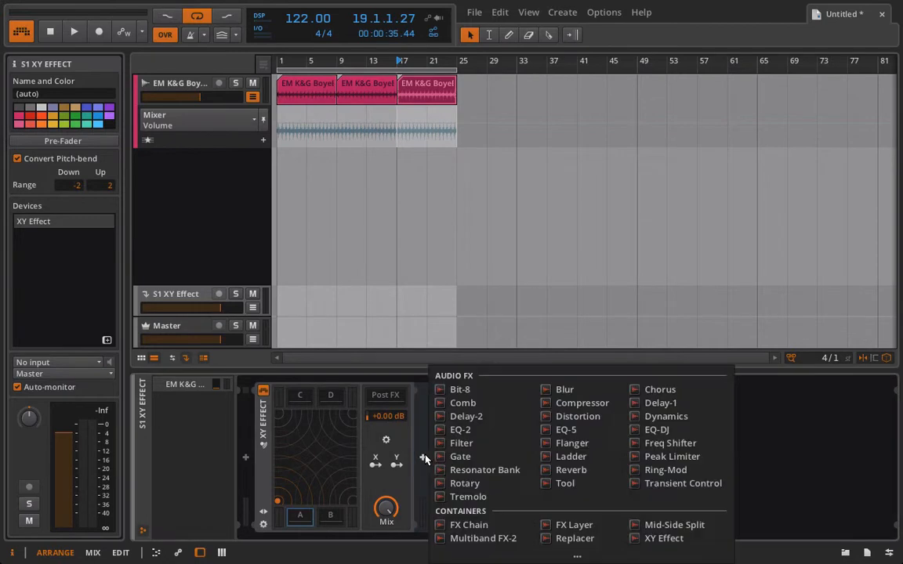
pyautogui.click(574, 526)
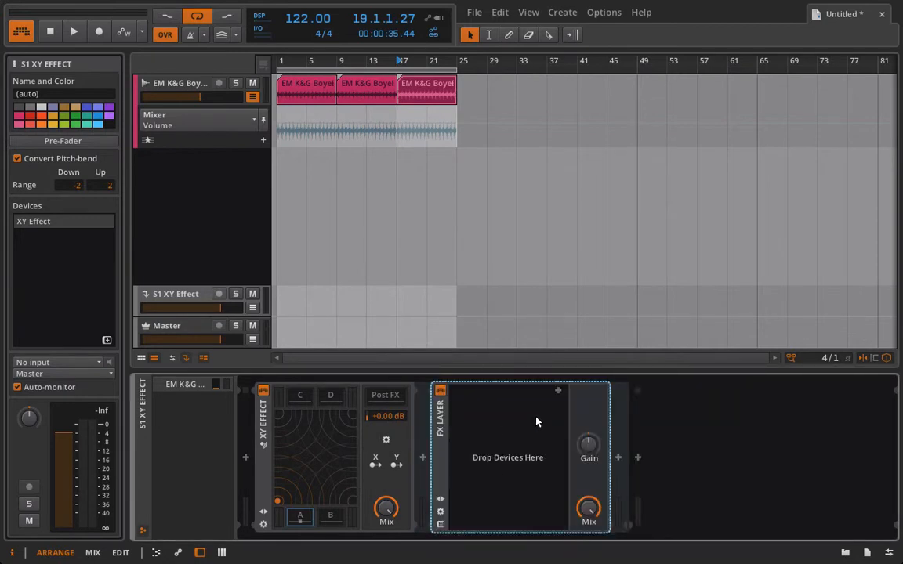
pyautogui.press('Delete')
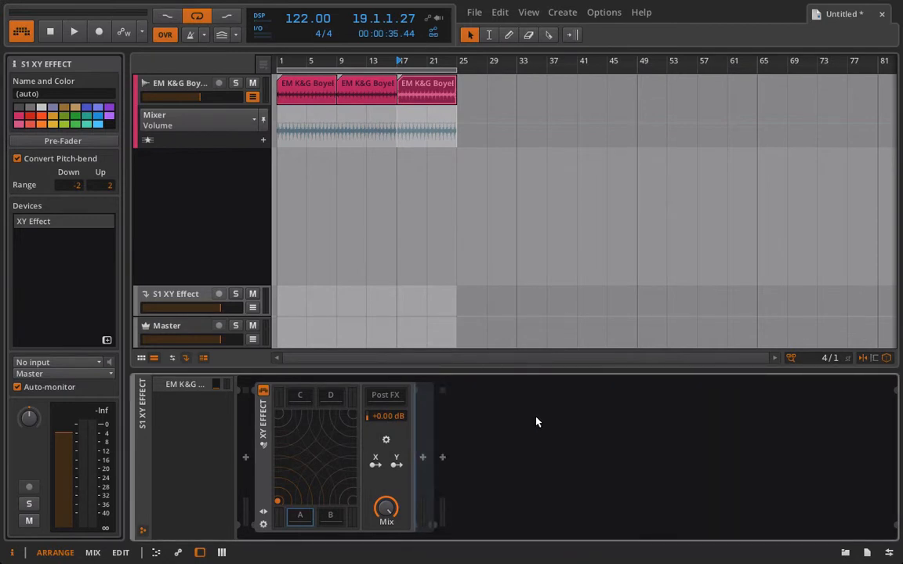
# Look through the XY Effect's slots B, C and D, and insert a Chorus device in slot A
pyautogui.click(330, 514)
pyautogui.click(307, 402)
pyautogui.click(322, 402)
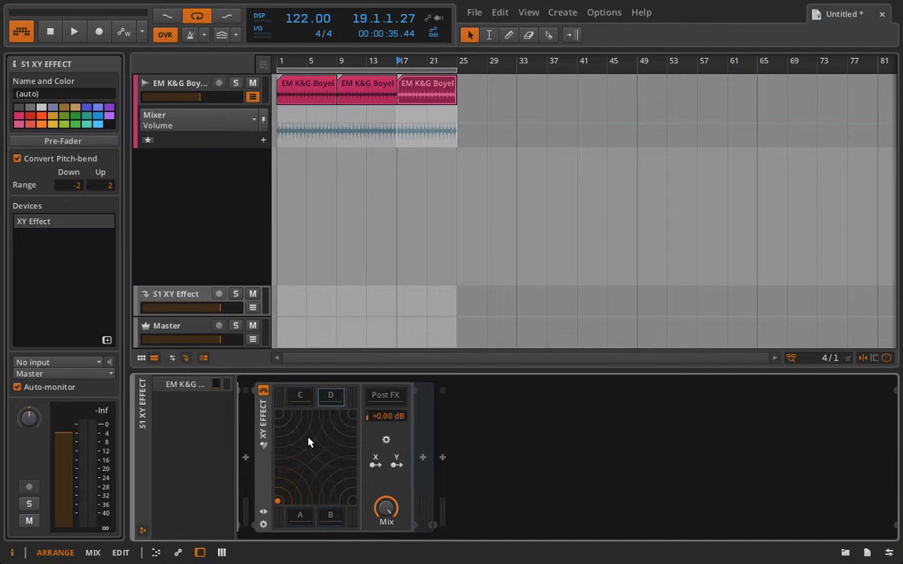
pyautogui.click(299, 515)
pyautogui.click(423, 458)
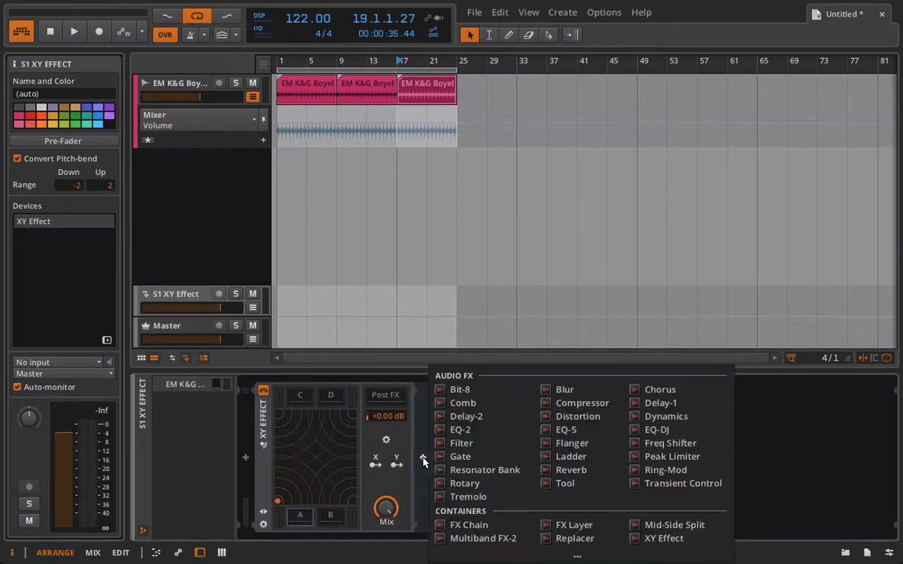
pyautogui.click(647, 389)
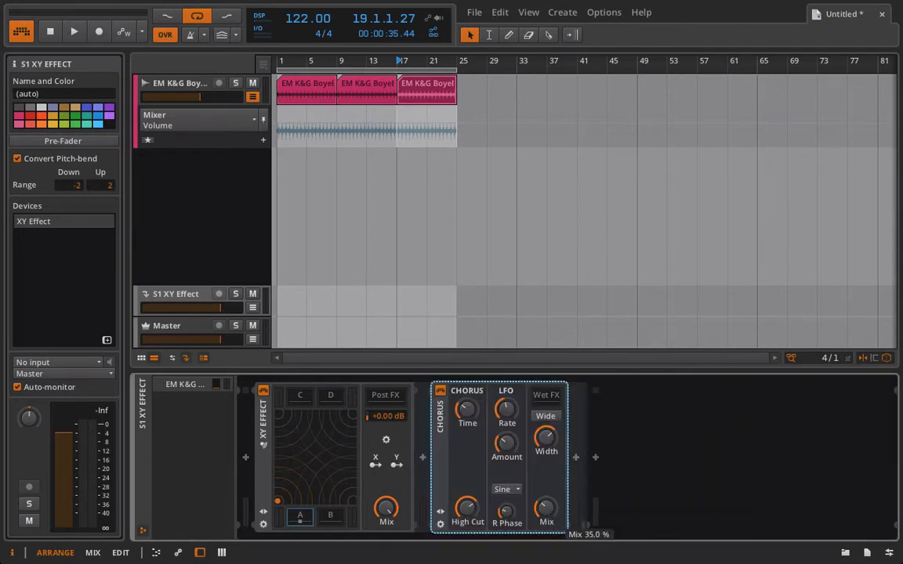
# Raise the audio loop track's send to the S1 XY Effect track to maximum, start playback and lower the loop track's volume
pyautogui.click(184, 90)
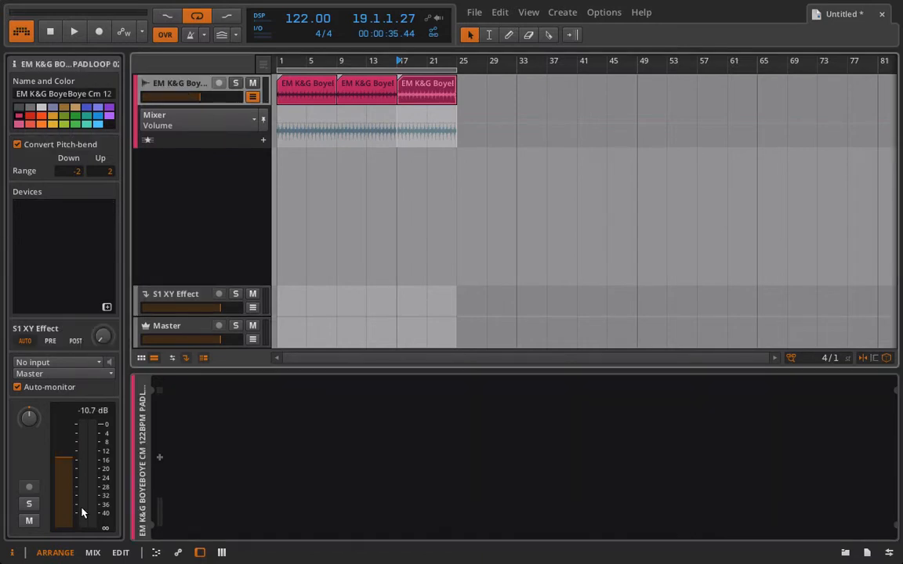
pyautogui.click(102, 336)
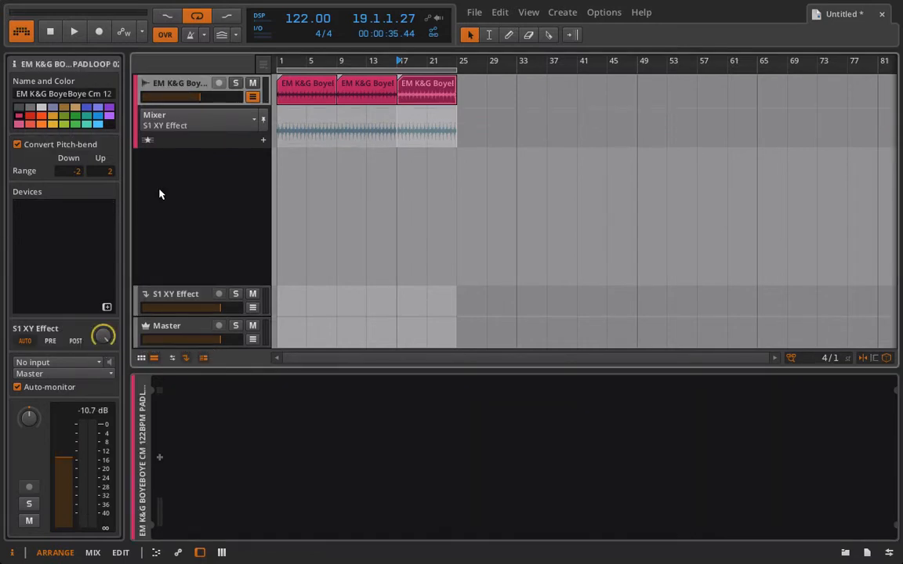
pyautogui.press('space')
pyautogui.moveTo(201, 98); pyautogui.dragTo(187, 98)
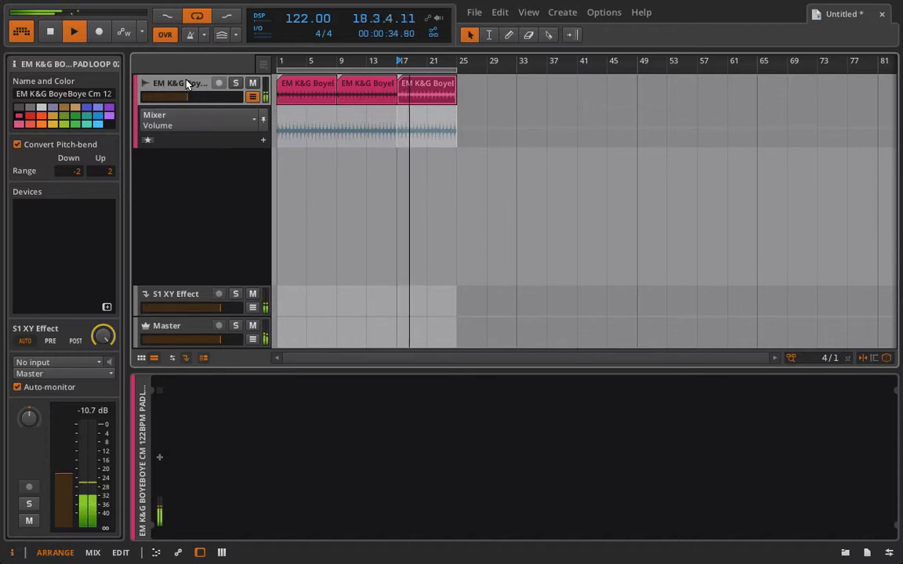
# Enable Wide on the Chorus and raise its mix, time, LFO amount, high cut and width, finishing with playback stopped
pyautogui.click(177, 304)
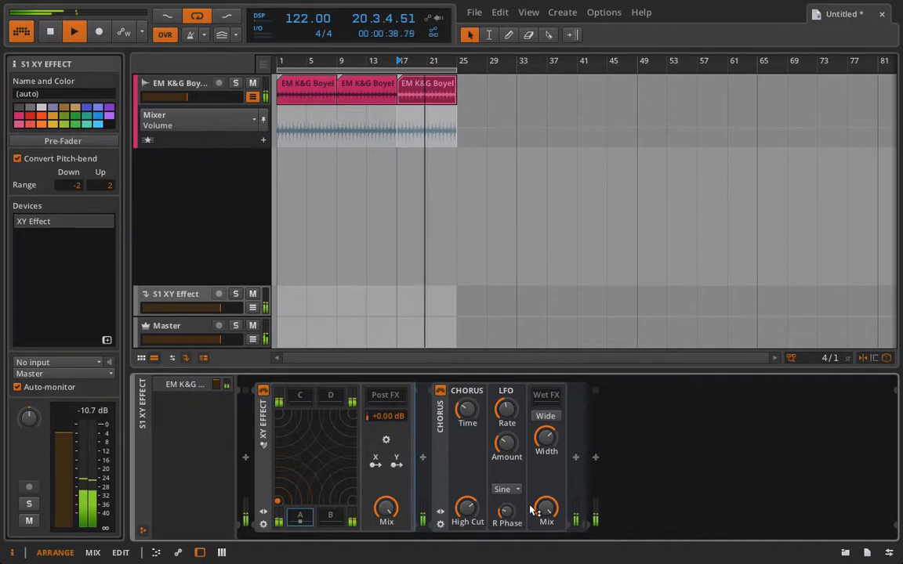
pyautogui.click(535, 418)
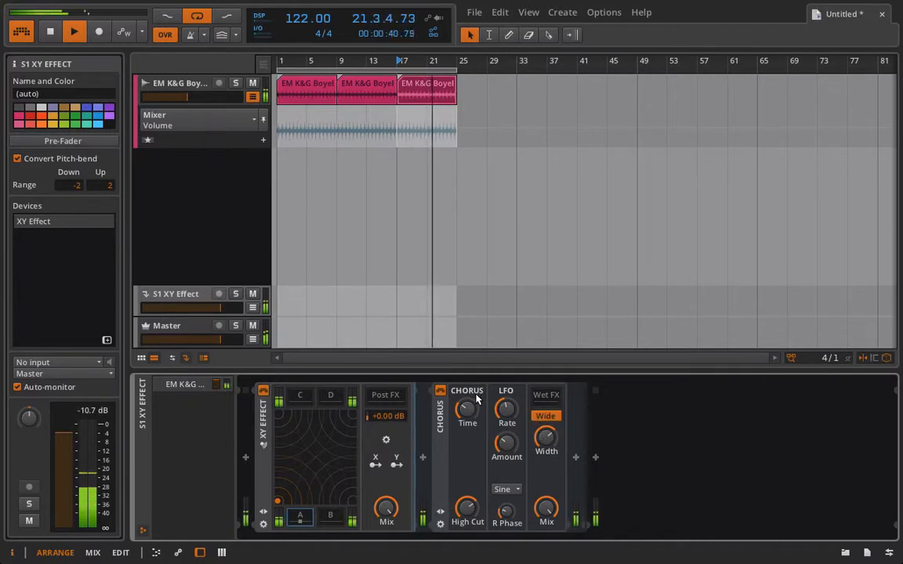
pyautogui.moveTo(506, 409); pyautogui.dragTo(506, 408)
pyautogui.moveTo(507, 444); pyautogui.dragTo(469, 405)
pyautogui.moveTo(470, 513); pyautogui.dragTo(470, 482)
pyautogui.moveTo(510, 514); pyautogui.dragTo(510, 514)
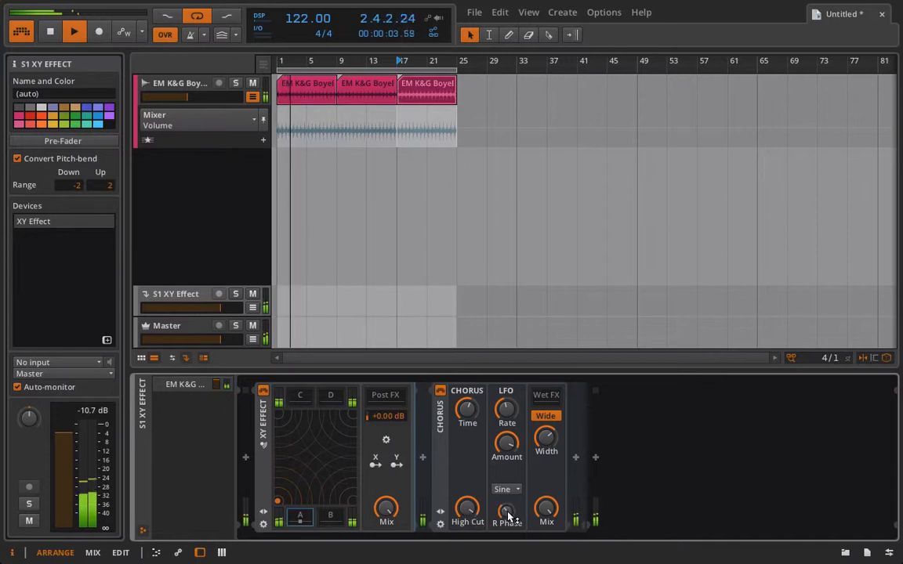
pyautogui.moveTo(507, 451); pyautogui.dragTo(548, 437)
pyautogui.press('space')
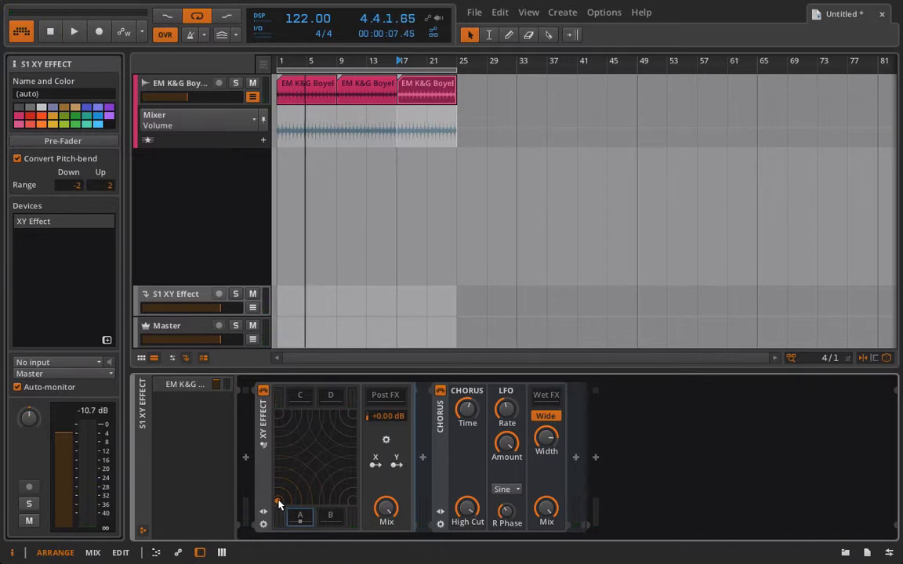
# Move the XY point fully into the B corner and insert a Delay-2 device in slot B with playback running
pyautogui.moveTo(279, 501); pyautogui.dragTo(450, 544)
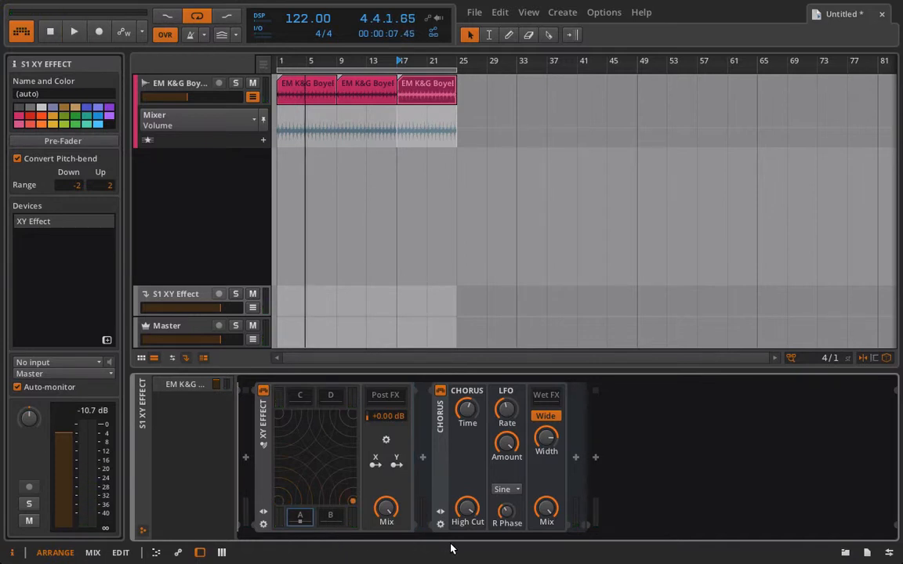
pyautogui.click(331, 518)
pyautogui.press('space')
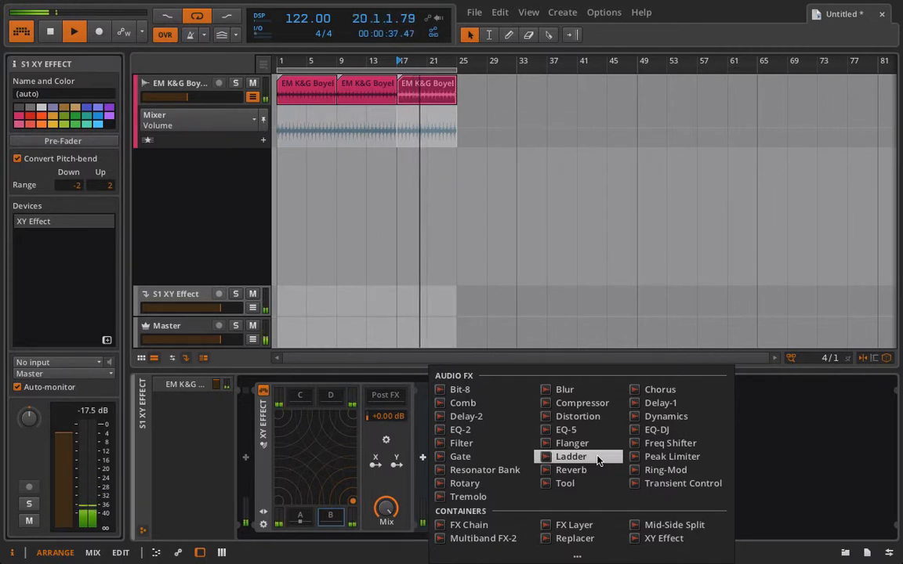
pyautogui.click(494, 417)
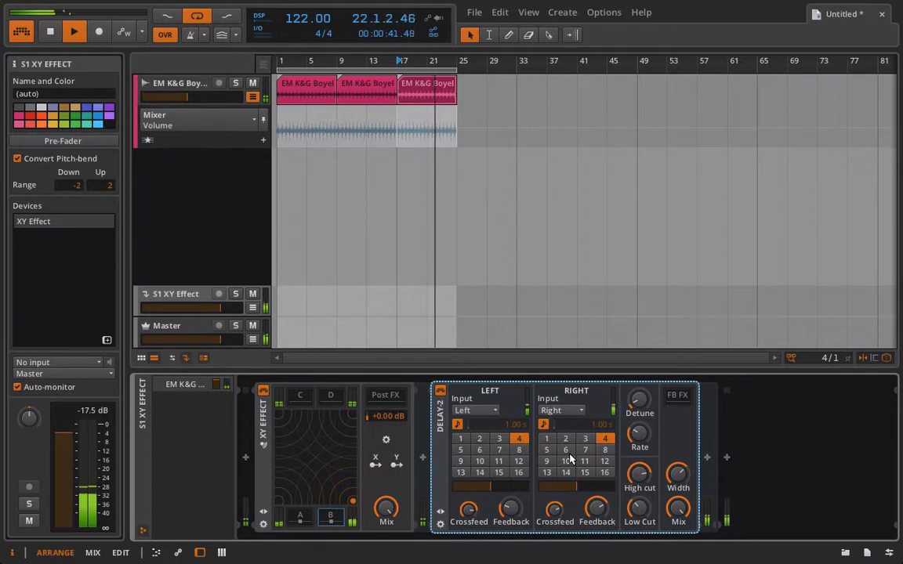
# Set the Delay-2 delay times to 9 for the left channel and 11 for the right channel
pyautogui.click(546, 450)
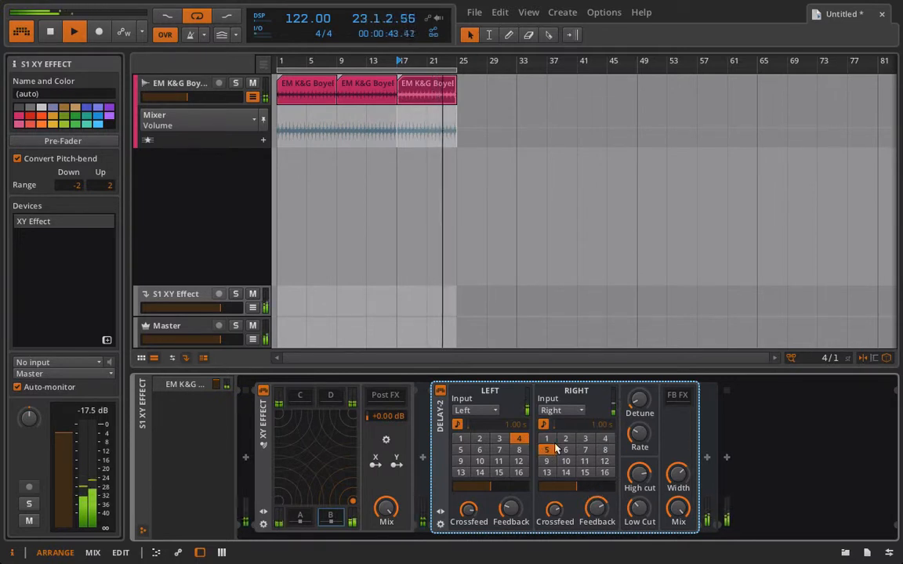
pyautogui.click(460, 461)
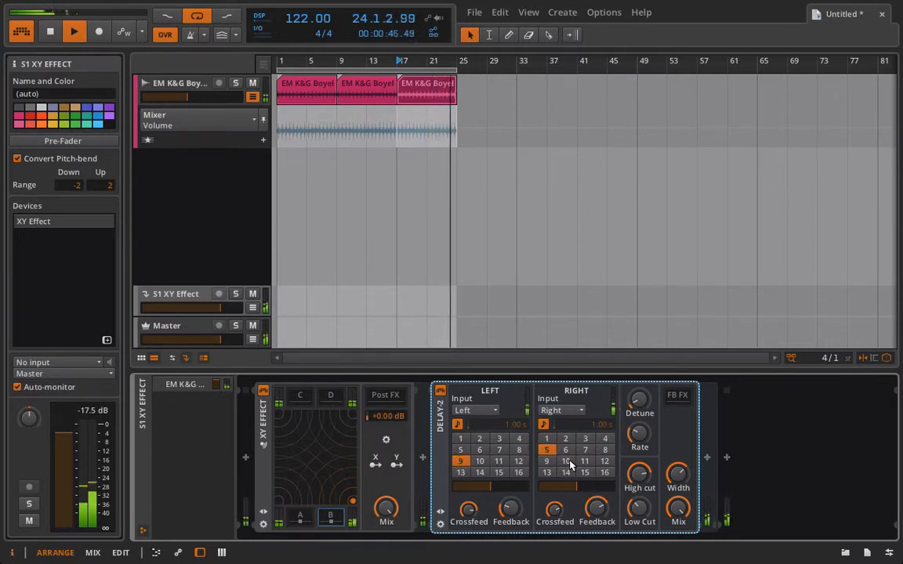
pyautogui.click(585, 461)
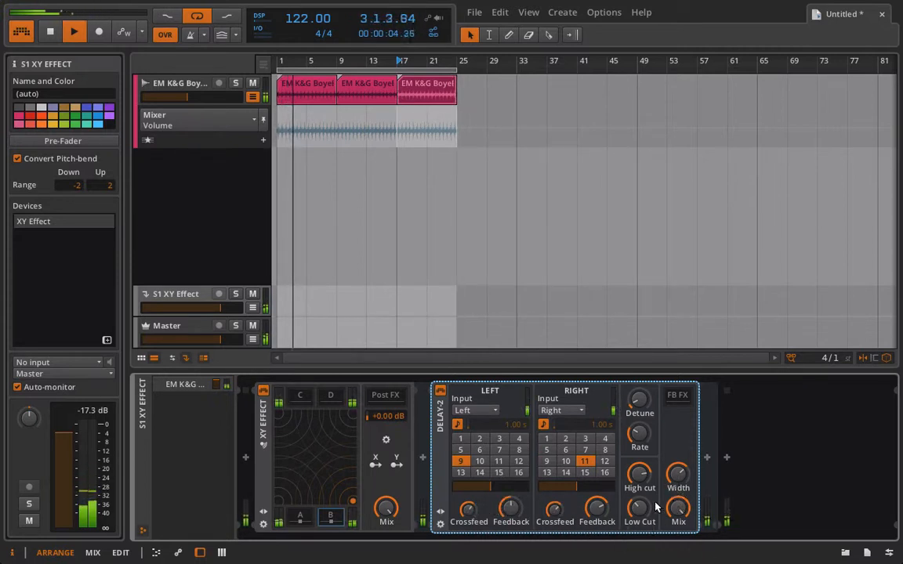
# Set Delay-2's low cut to about 52 Hz and adjust its high cut, width, detune and rate by ear
pyautogui.moveTo(642, 511); pyautogui.dragTo(643, 510)
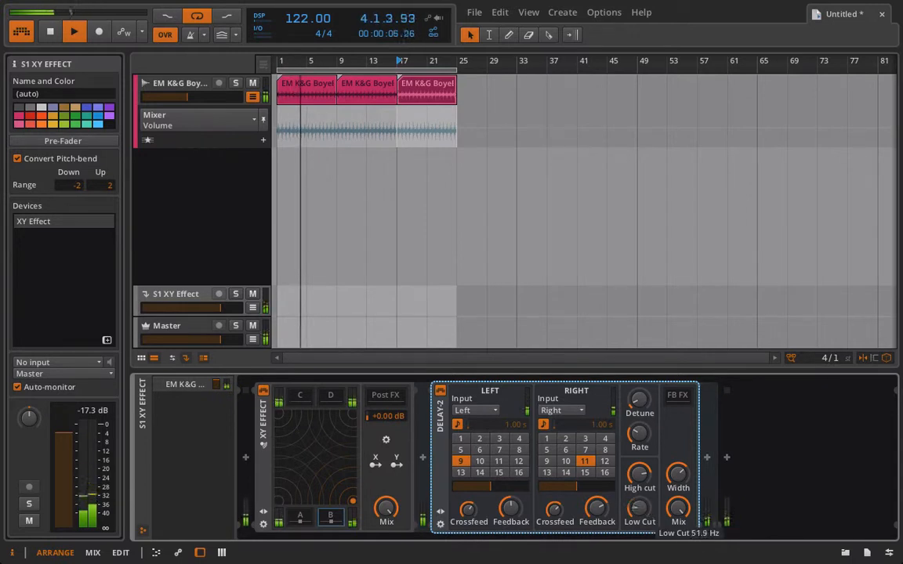
pyautogui.moveTo(645, 475); pyautogui.dragTo(681, 470)
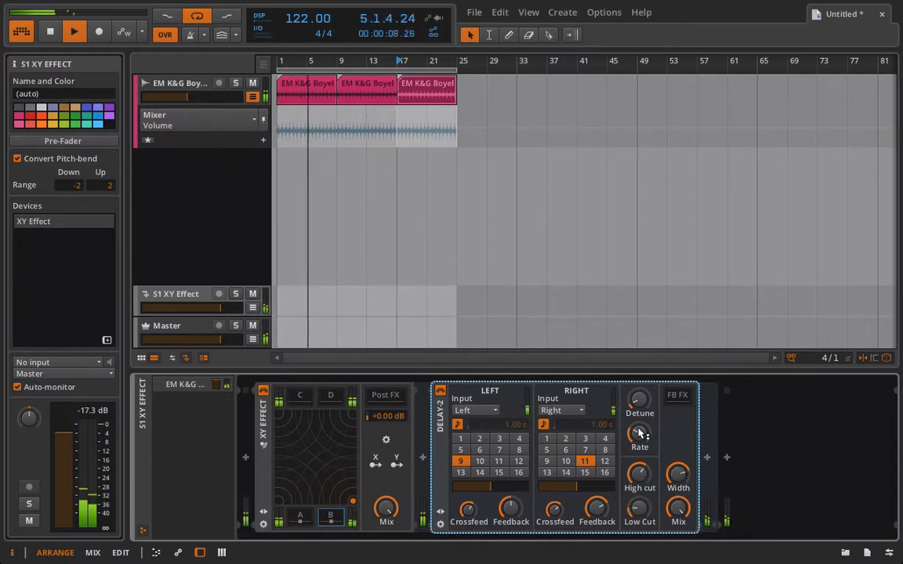
pyautogui.moveTo(638, 402); pyautogui.dragTo(637, 398)
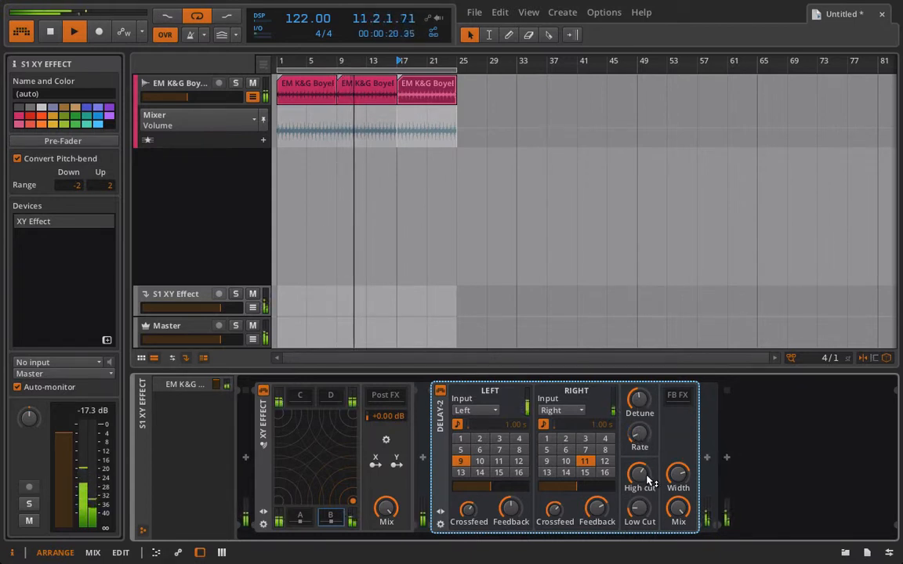
pyautogui.moveTo(644, 475); pyautogui.dragTo(644, 455)
pyautogui.moveTo(639, 403); pyautogui.dragTo(638, 417)
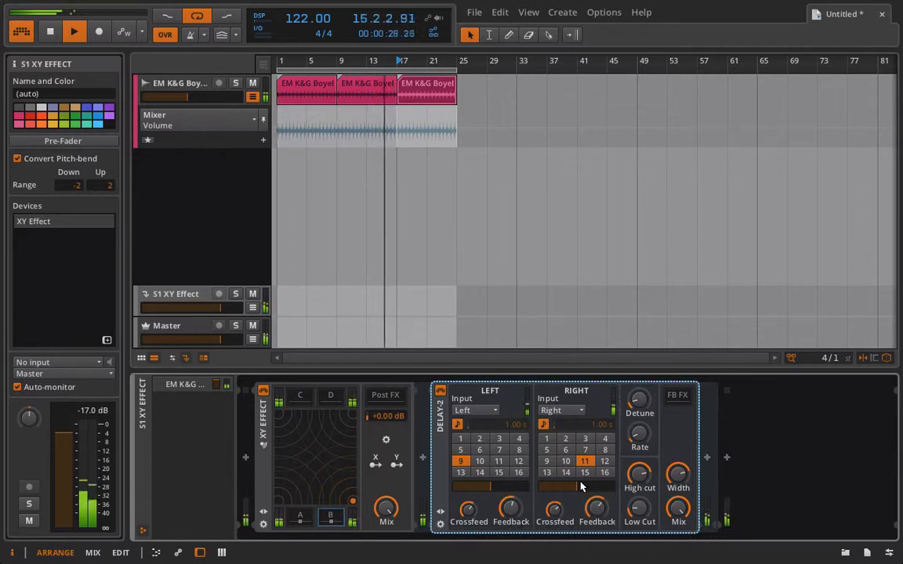
# Nudge the fine time offsets of Delay-2's left and right delays, then stop playback
pyautogui.moveTo(574, 487); pyautogui.dragTo(577, 486)
pyautogui.moveTo(495, 486); pyautogui.dragTo(491, 486)
pyautogui.press('space')
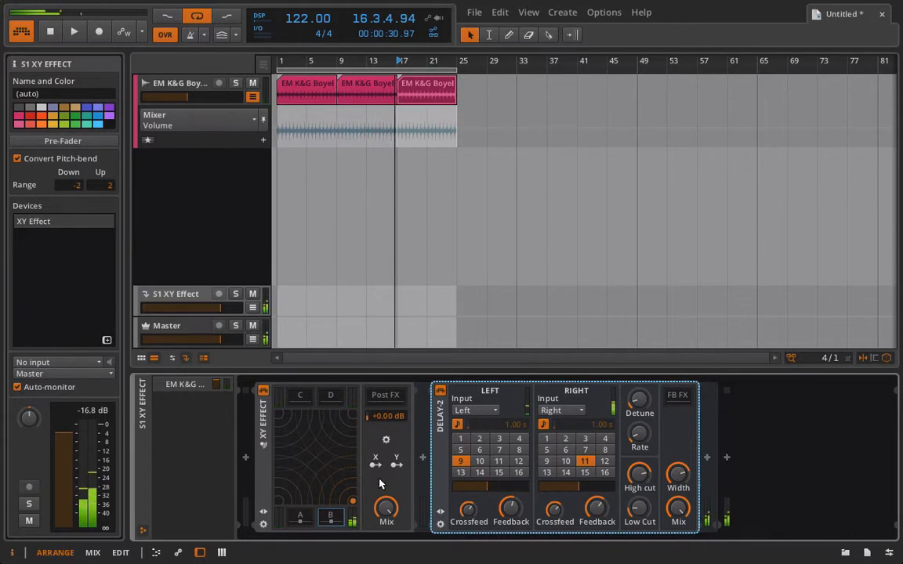
# Shift the XY point slightly from B towards A during playback, raise Delay-2's modulation rate and lower its feedback
pyautogui.press('space')
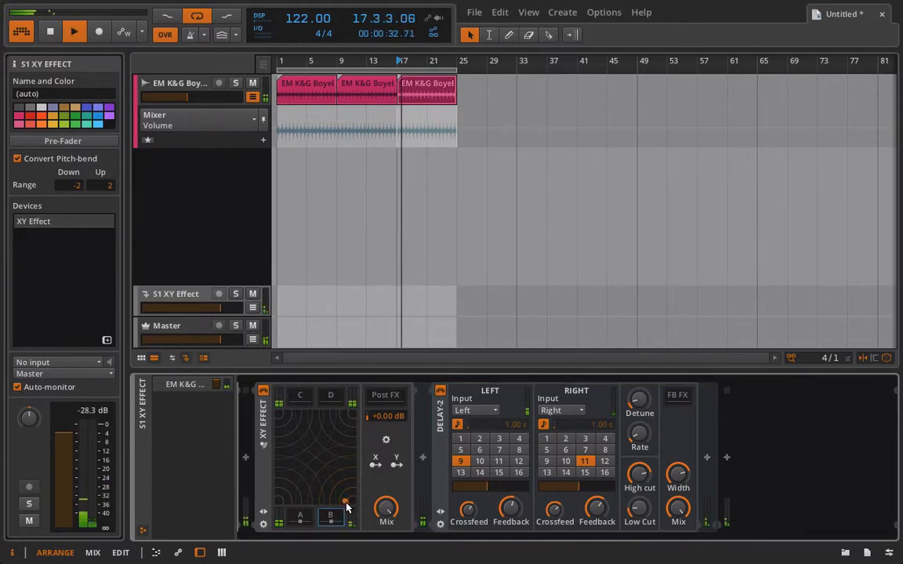
pyautogui.moveTo(346, 507); pyautogui.dragTo(351, 555)
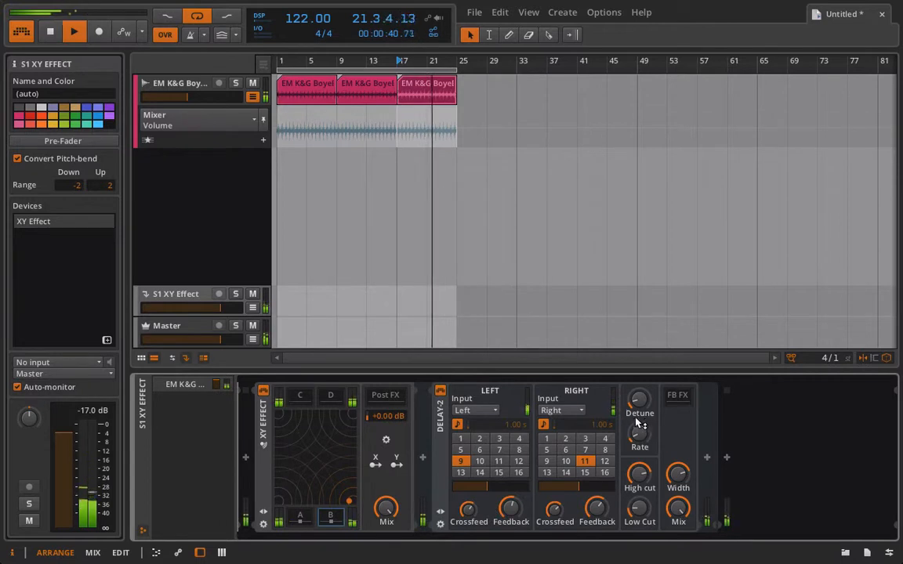
pyautogui.moveTo(639, 415)
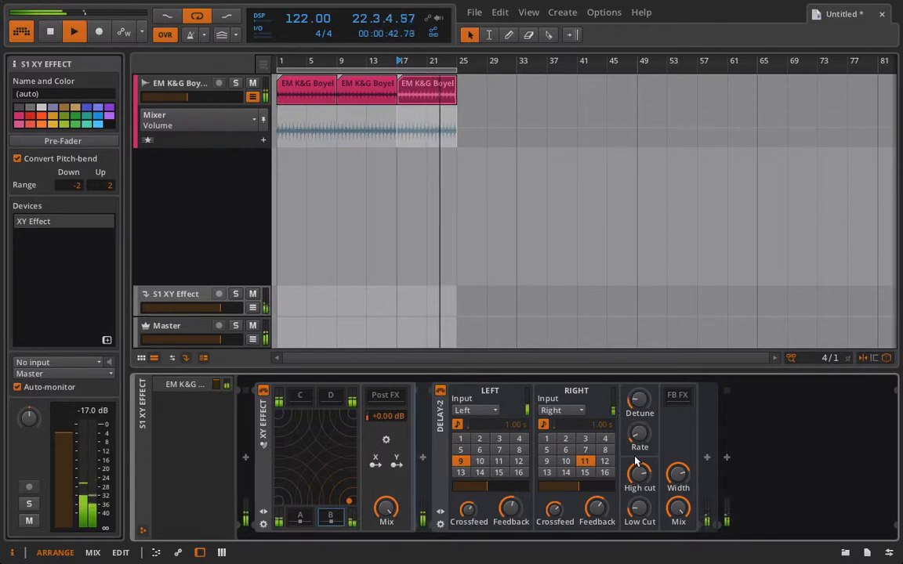
pyautogui.moveTo(640, 434)
pyautogui.moveTo(639, 434); pyautogui.dragTo(639, 482)
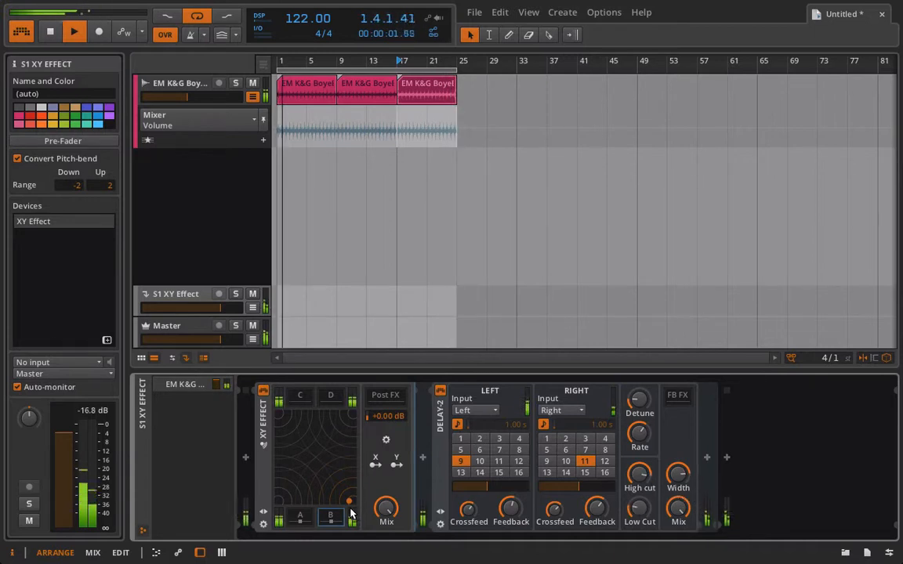
pyautogui.moveTo(347, 500)
pyautogui.mouseDown()
pyautogui.moveTo(288, 516)
pyautogui.moveTo(340, 491)
pyautogui.moveTo(288, 517)
pyautogui.moveTo(340, 501)
pyautogui.mouseUp()
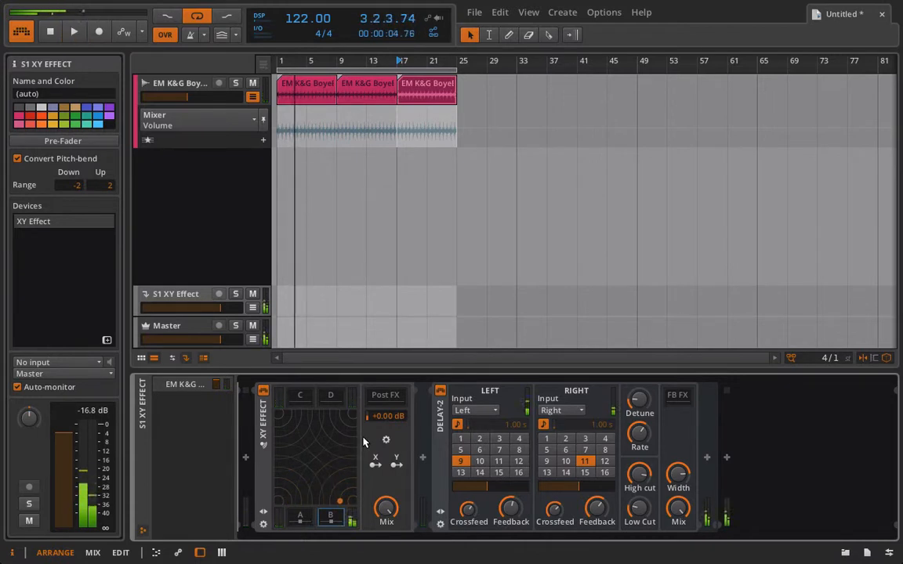
pyautogui.moveTo(615, 512); pyautogui.dragTo(615, 524)
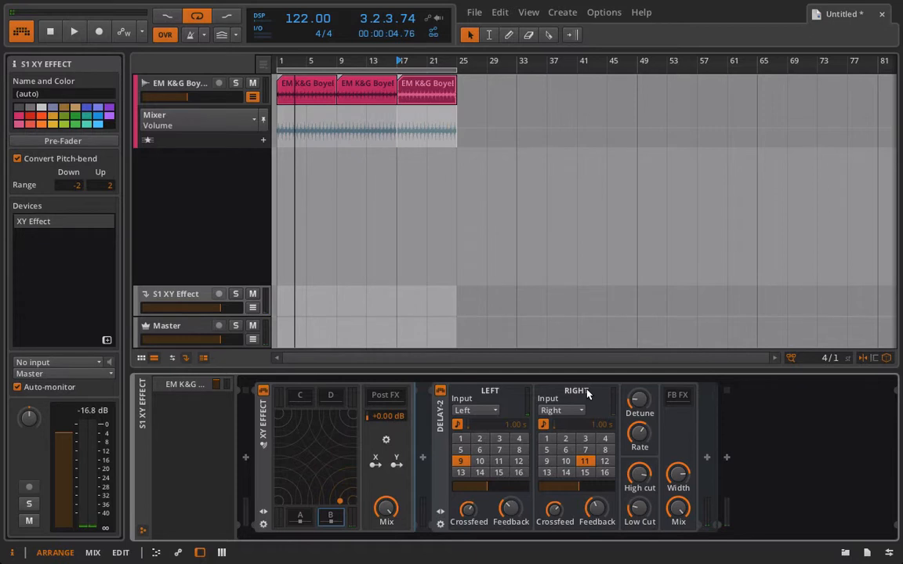
# Insert a Distortion device in slot C and move the XY point fully into the C corner with playback running
pyautogui.click(301, 396)
pyautogui.click(420, 457)
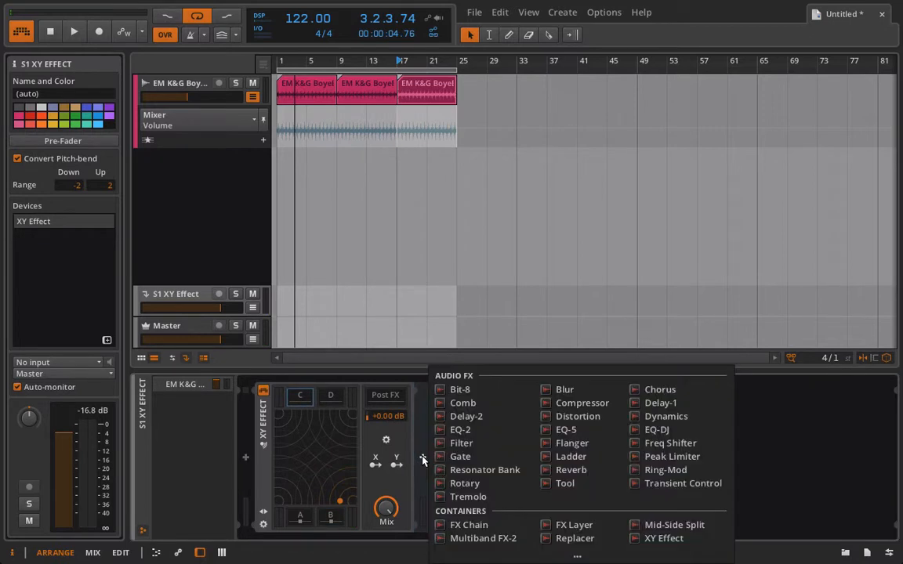
pyautogui.click(578, 418)
pyautogui.press('space')
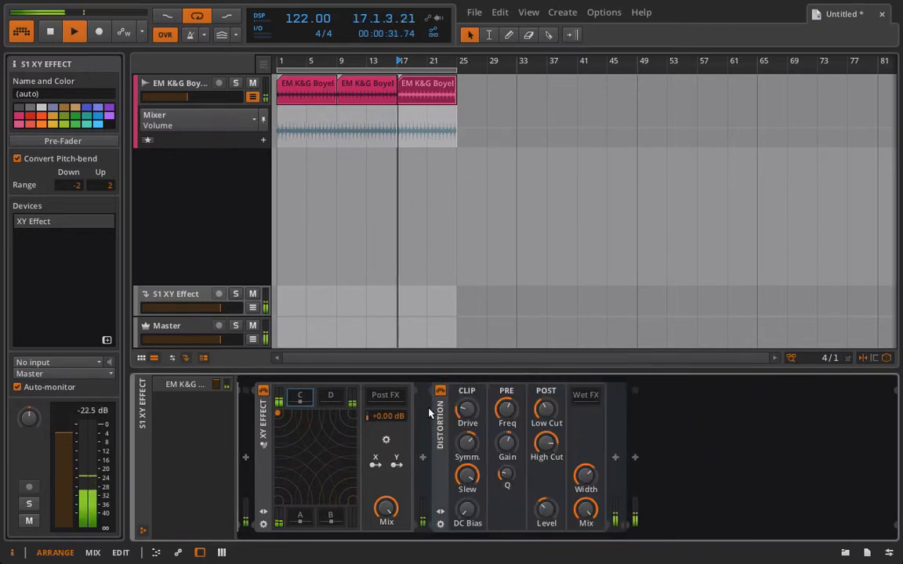
# Raise the Distortion's drive, reduce its level and low cut, and narrow its stereo width to about 49 %
pyautogui.moveTo(470, 409); pyautogui.dragTo(470, 374)
pyautogui.moveTo(546, 510); pyautogui.dragTo(547, 535)
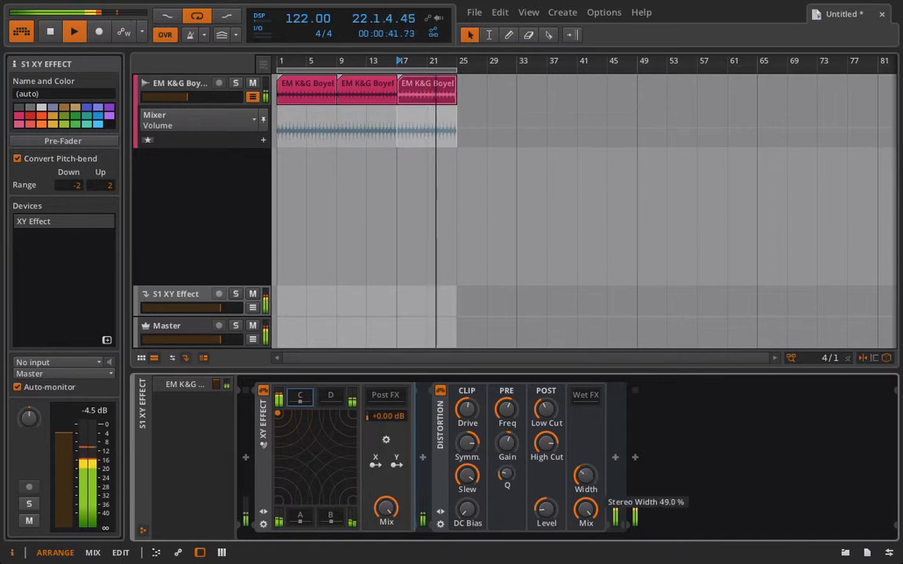
pyautogui.moveTo(545, 405); pyautogui.dragTo(545, 439)
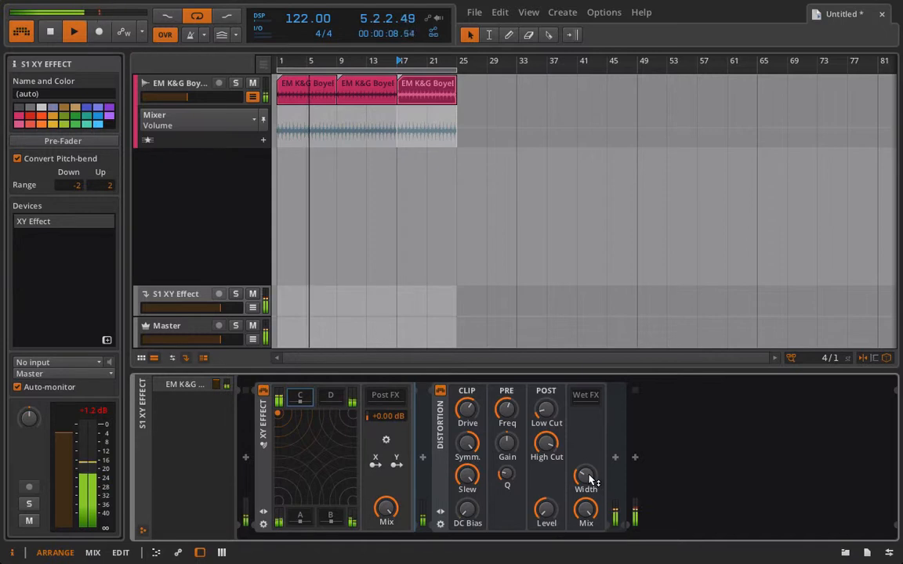
# Add a Tool device after the Distortion with reduced amplitude, raise the drive further and compare the Distortion bypassed and active
pyautogui.click(615, 457)
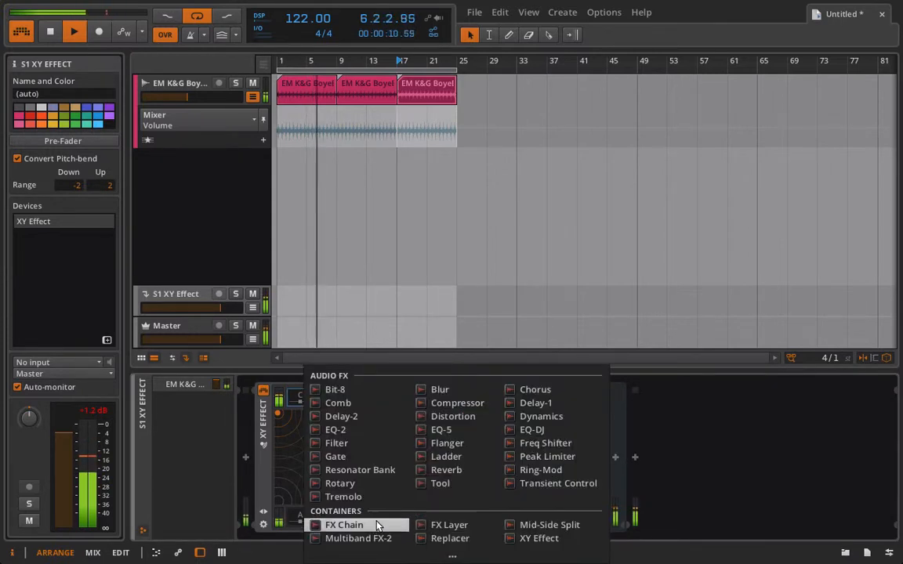
pyautogui.click(427, 484)
pyautogui.moveTo(673, 413); pyautogui.dragTo(673, 438)
pyautogui.moveTo(472, 416); pyautogui.dragTo(472, 400)
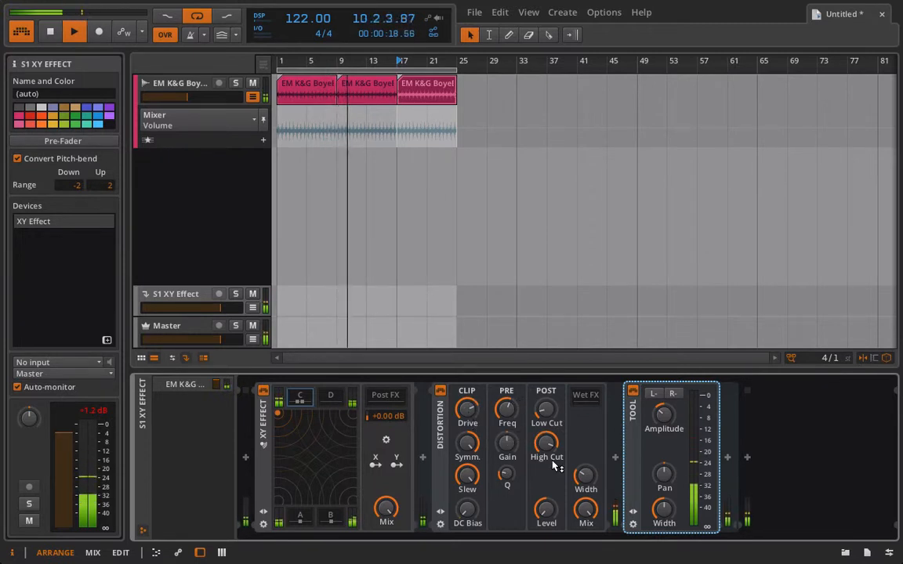
pyautogui.click(441, 392)
pyautogui.click(441, 391)
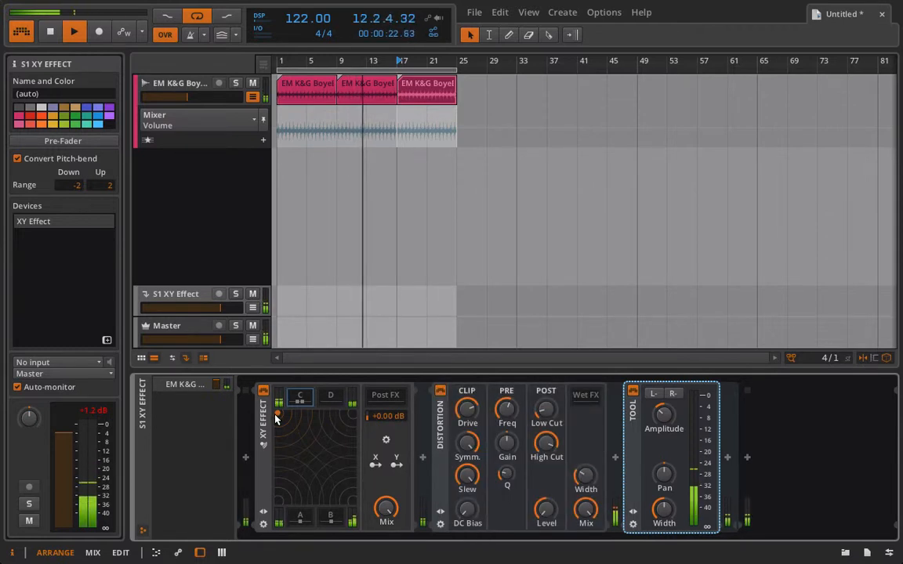
# Insert a Freq Shifter device in slot D, move the XY point fully into the D corner and start playback
pyautogui.moveTo(277, 413); pyautogui.dragTo(320, 400)
pyautogui.press('space')
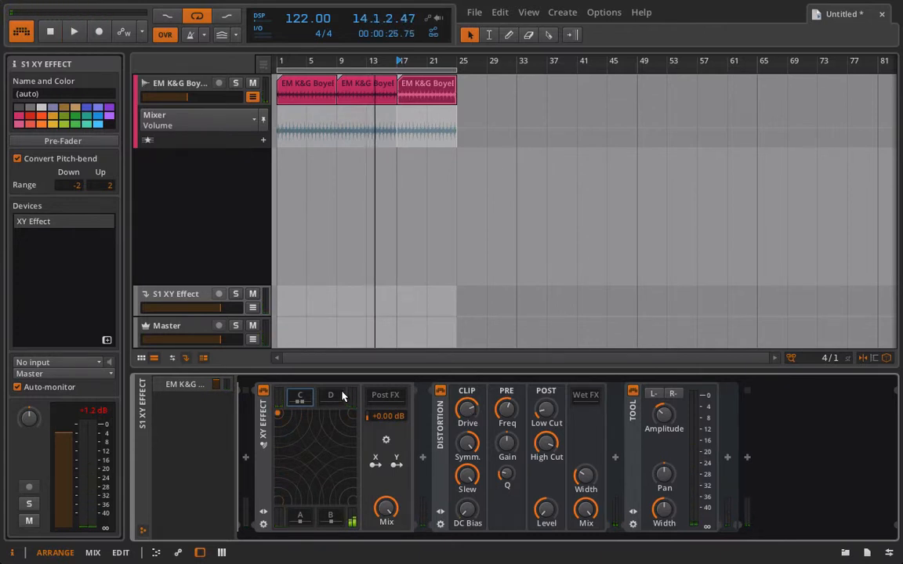
pyautogui.click(342, 397)
pyautogui.click(426, 457)
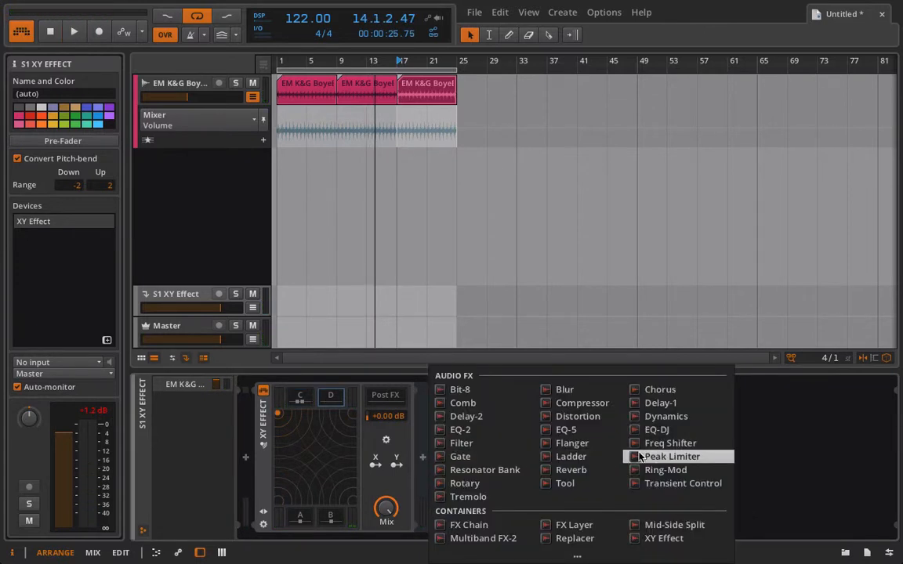
pyautogui.click(663, 444)
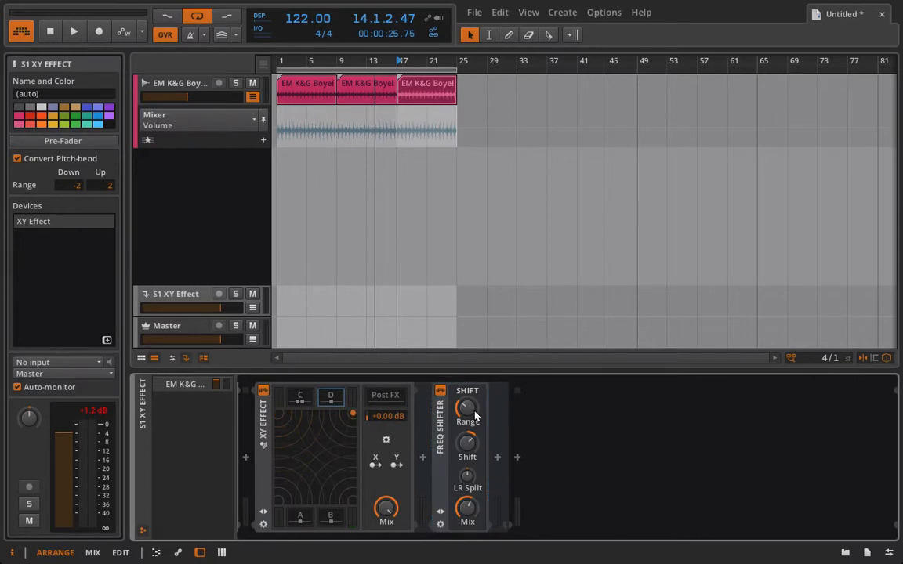
pyautogui.press('space')
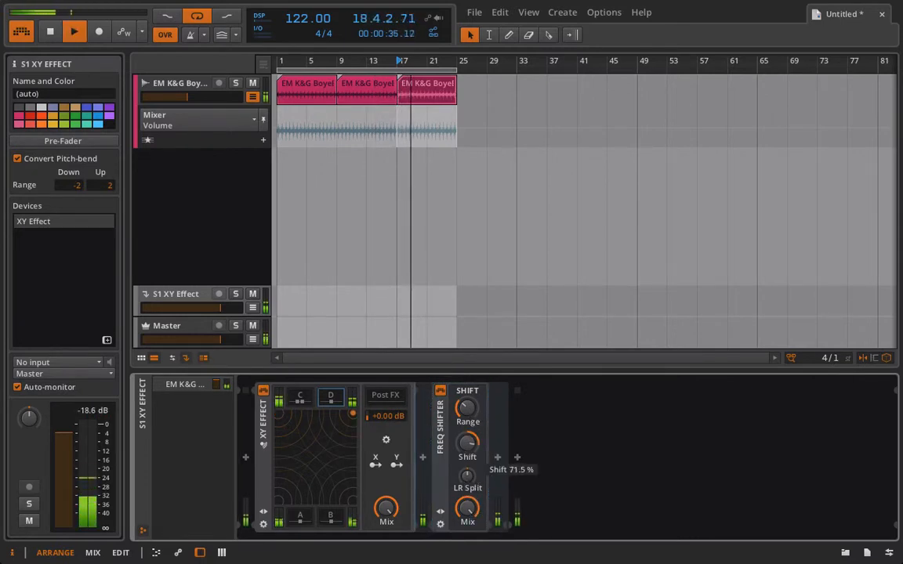
# Tune the Freq Shifter in slot D by readjusting its range, raising the shift to maximum and turning down the LR split
pyautogui.moveTo(468, 407)
pyautogui.mouseDown()
pyautogui.moveTo(467, 364)
pyautogui.moveTo(468, 397)
pyautogui.mouseUp()
pyautogui.moveTo(467, 443); pyautogui.dragTo(467, 398)
pyautogui.moveTo(468, 512); pyautogui.dragTo(468, 511)
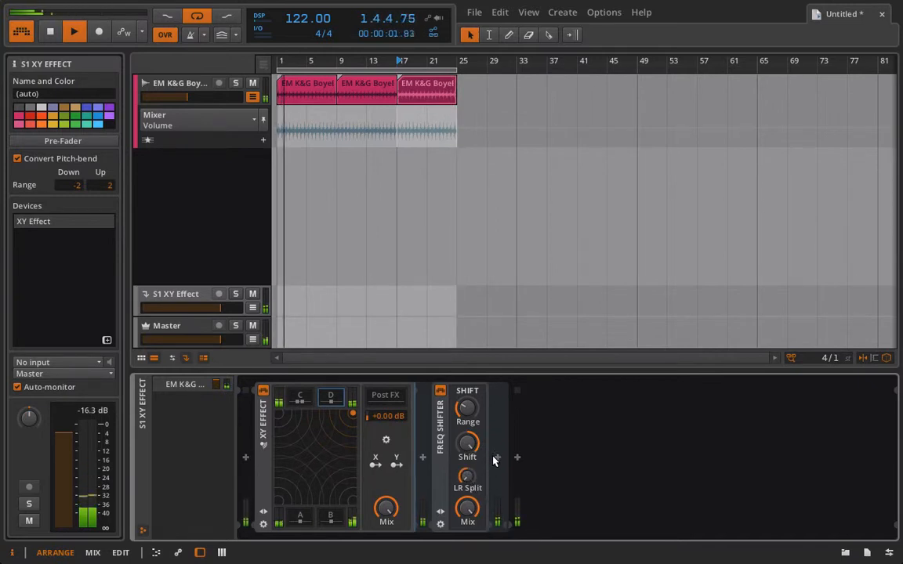
# Add a second Freq Shifter after the first, with full shift and mix and a range of about 15.1 Hz, and stop playback
pyautogui.click(496, 458)
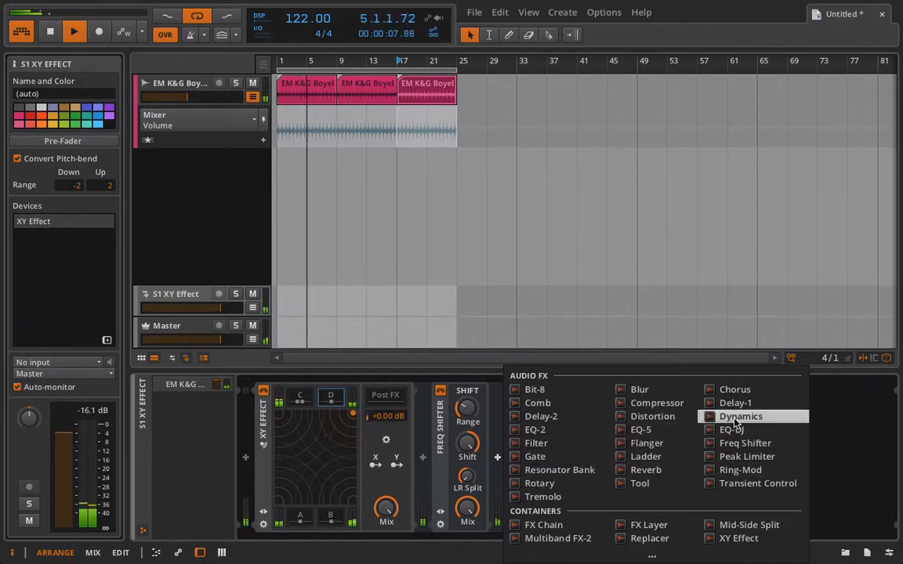
pyautogui.click(764, 444)
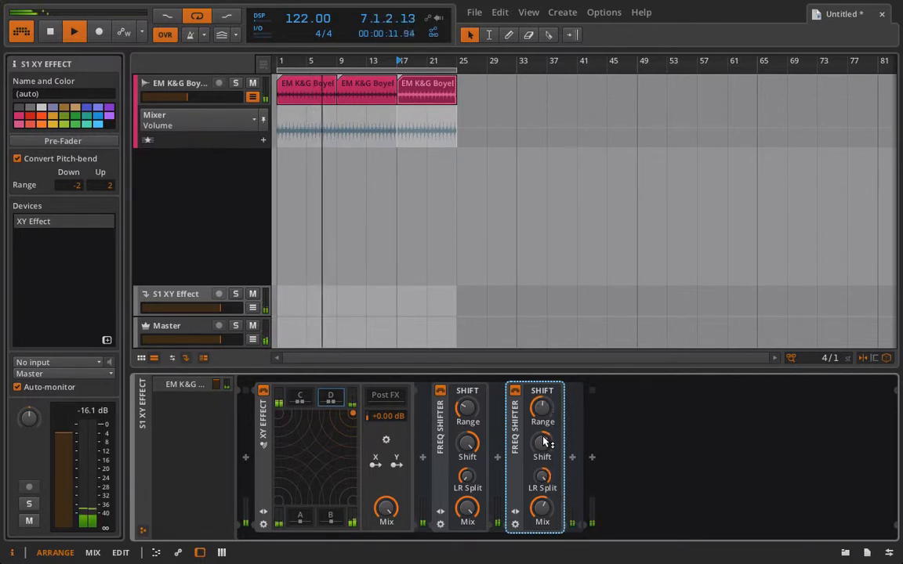
pyautogui.moveTo(542, 407)
pyautogui.mouseDown()
pyautogui.moveTo(541, 379)
pyautogui.moveTo(541, 417)
pyautogui.mouseUp()
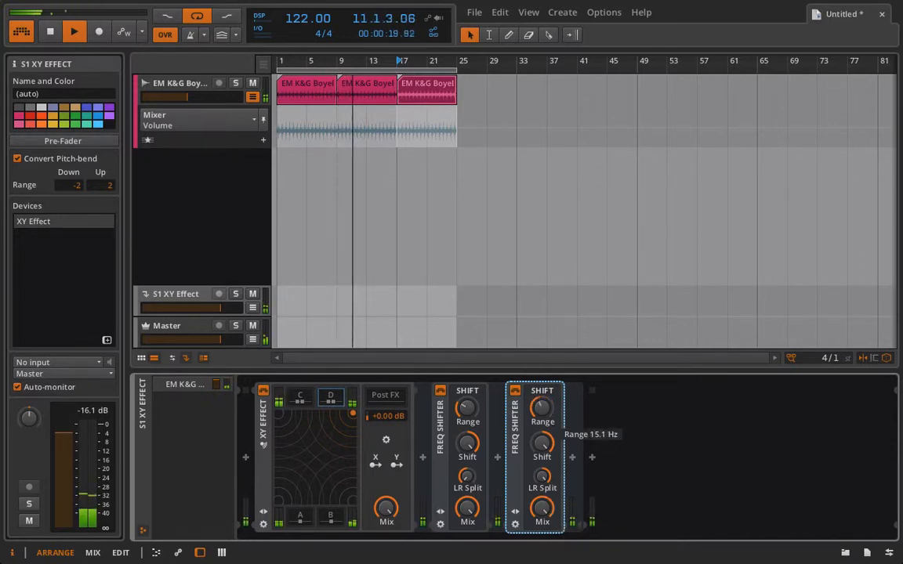
pyautogui.press('space')
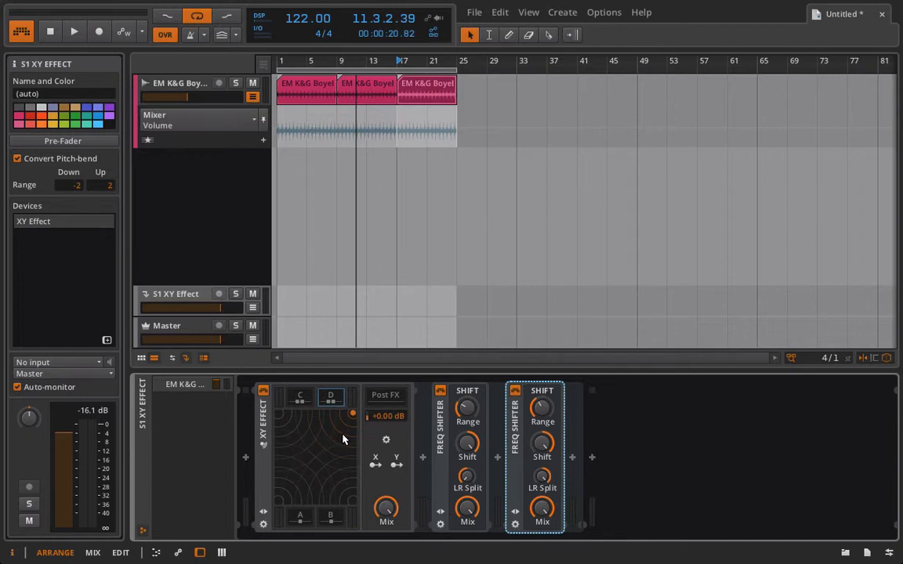
# Move the XY point into the A corner and modulate both Freq Shifters' Range from X, using about -1.51 on the first
pyautogui.moveTo(350, 418); pyautogui.dragTo(339, 430)
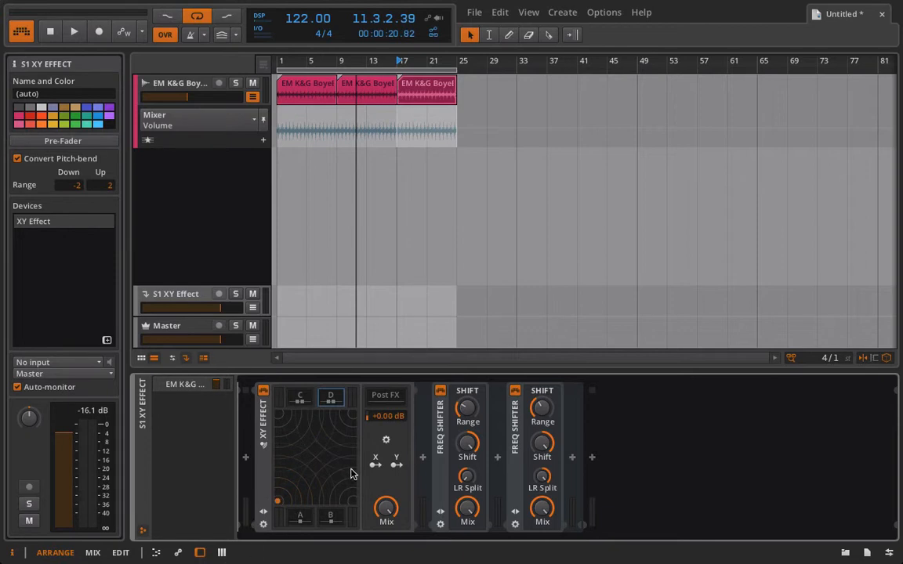
pyautogui.click(469, 421)
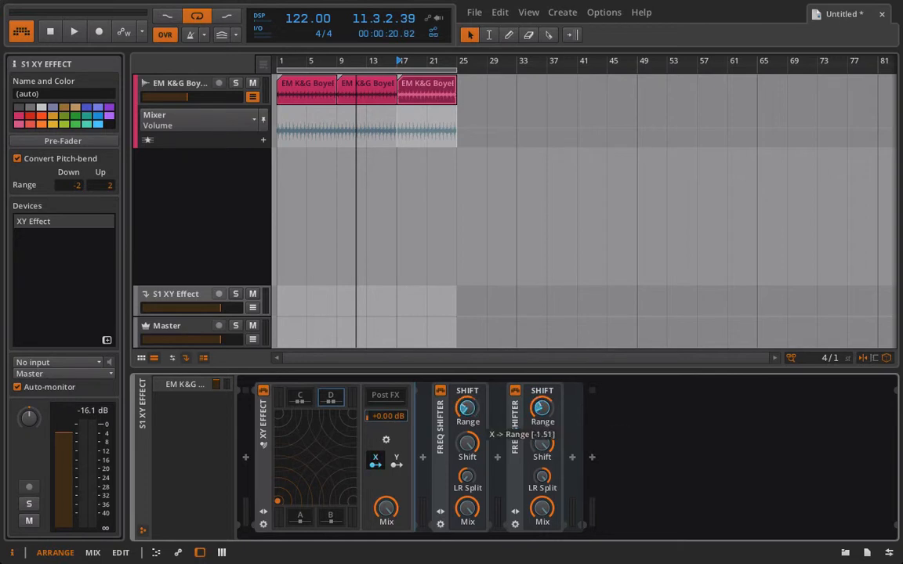
pyautogui.click(377, 463)
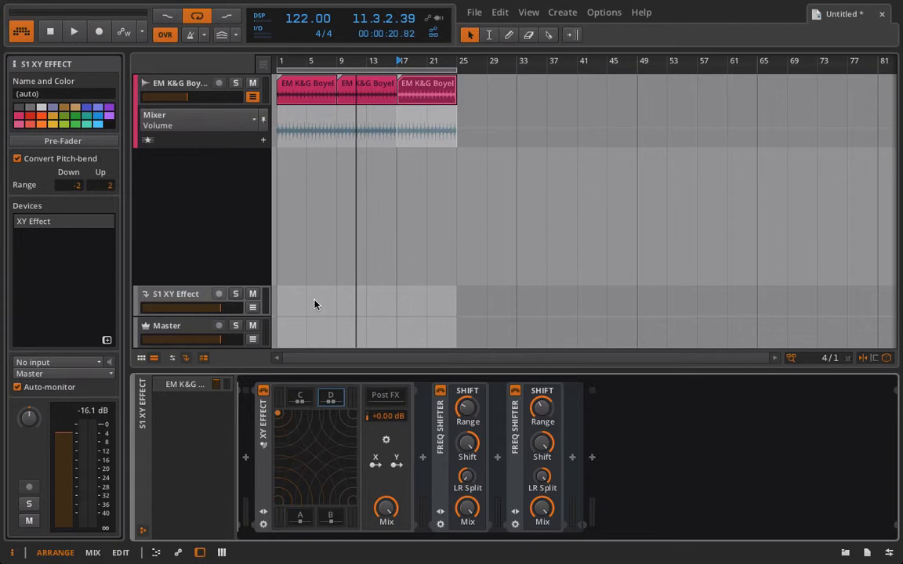
# Readjust the X modulation of the first Freq Shifter's Range and move the XY point around to check its effect
pyautogui.click(375, 462)
pyautogui.moveTo(469, 409)
pyautogui.mouseDown()
pyautogui.moveTo(469, 431)
pyautogui.moveTo(468, 420)
pyautogui.mouseUp()
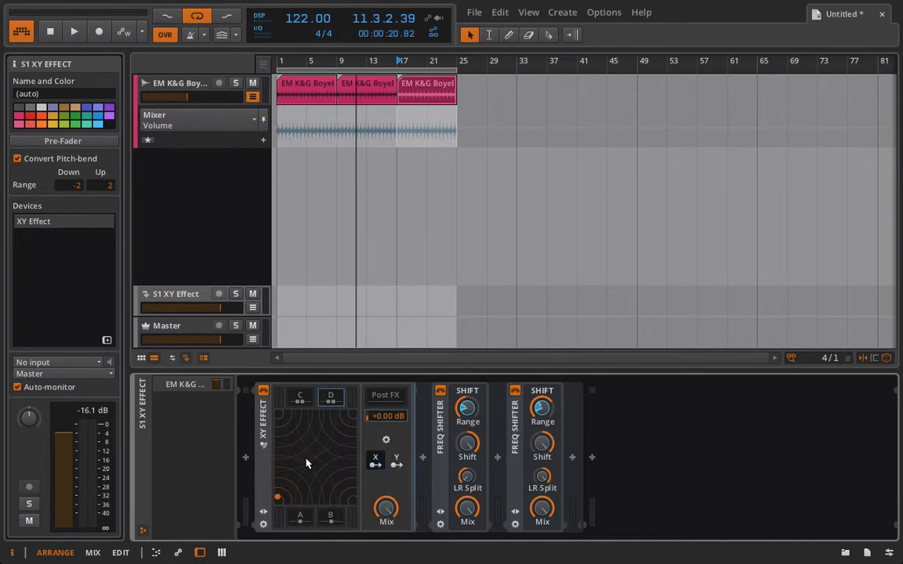
pyautogui.click(375, 462)
pyautogui.moveTo(279, 501)
pyautogui.mouseDown()
pyautogui.moveTo(406, 488)
pyautogui.moveTo(275, 492)
pyautogui.moveTo(474, 484)
pyautogui.moveTo(245, 462)
pyautogui.moveTo(276, 486)
pyautogui.mouseUp()
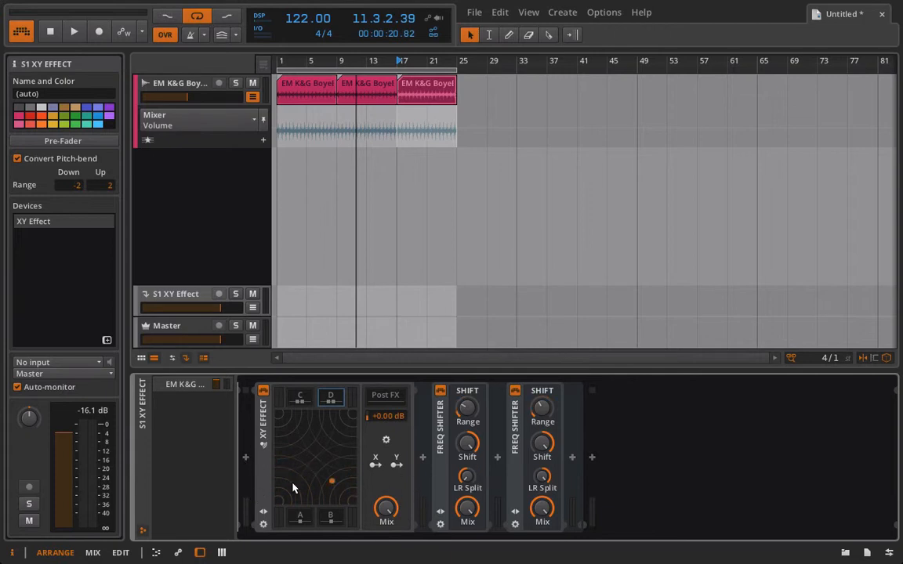
# Readjust the X modulation of the second Freq Shifter's Range and return the XY point to the A corner
pyautogui.click(376, 461)
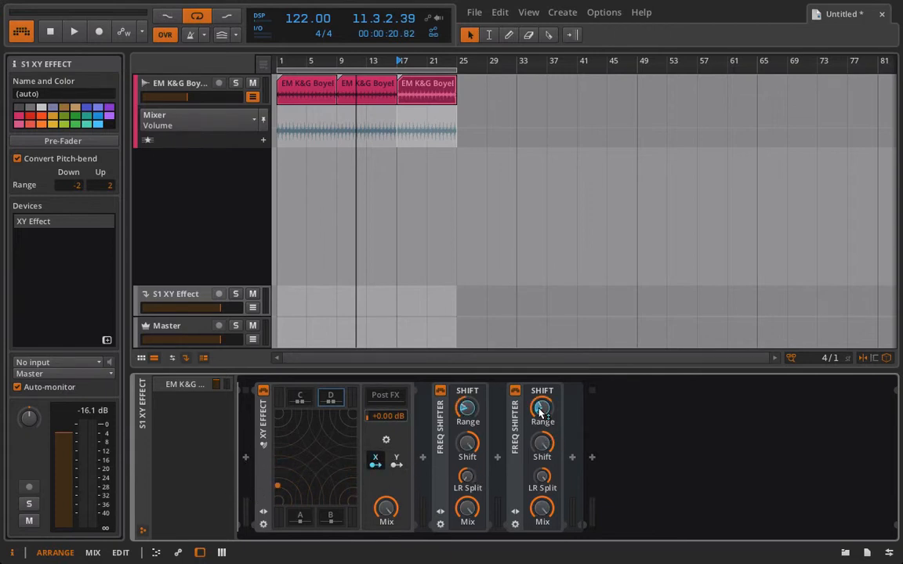
pyautogui.moveTo(529, 413); pyautogui.dragTo(529, 364)
pyautogui.click(374, 462)
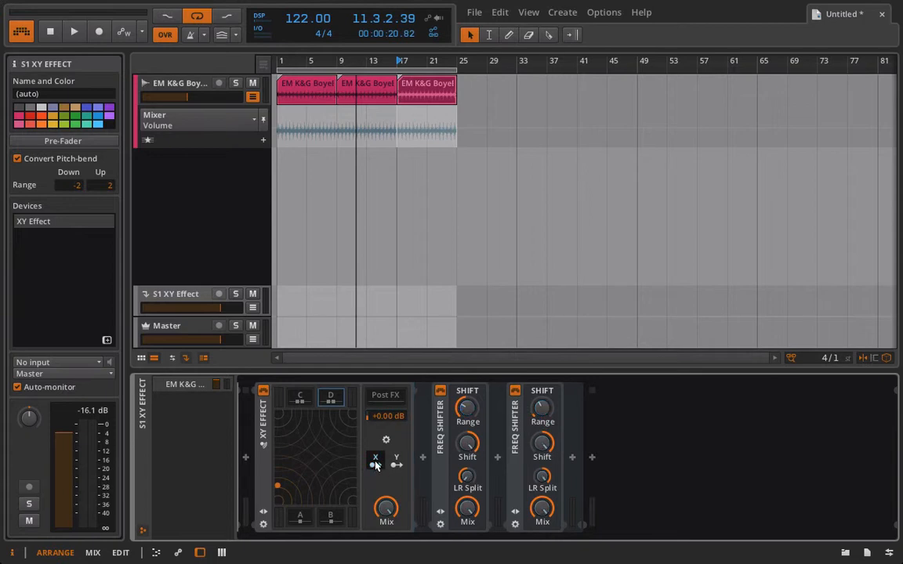
pyautogui.moveTo(277, 486); pyautogui.dragTo(102, 562)
# Insert a Filter in the XY Effect's Post FX chain with resonance at minimum and the pre level at 0 dB
pyautogui.click(398, 397)
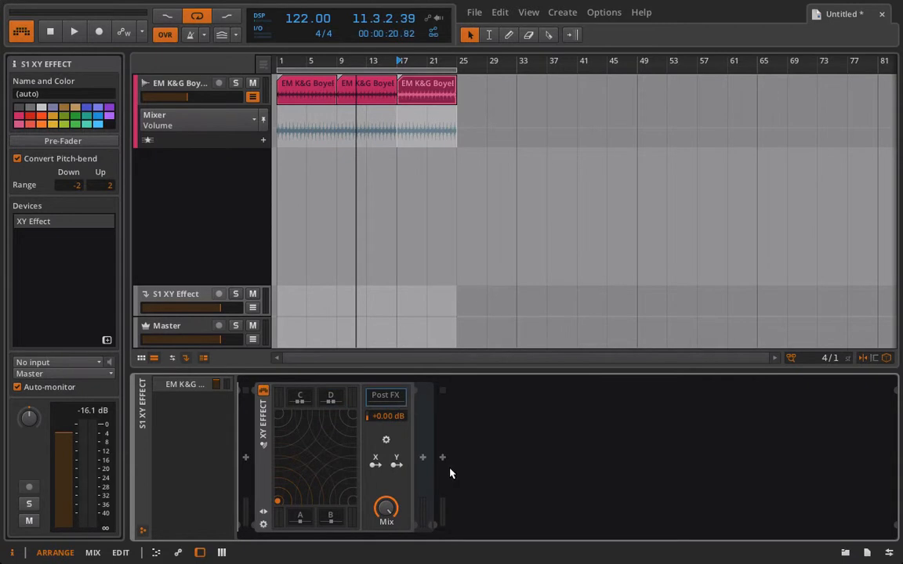
pyautogui.click(421, 458)
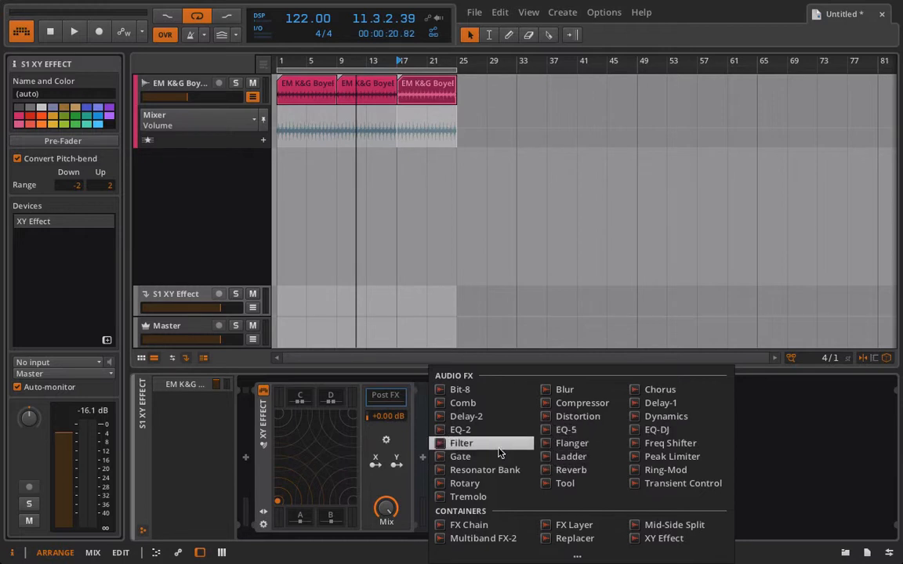
pyautogui.click(461, 443)
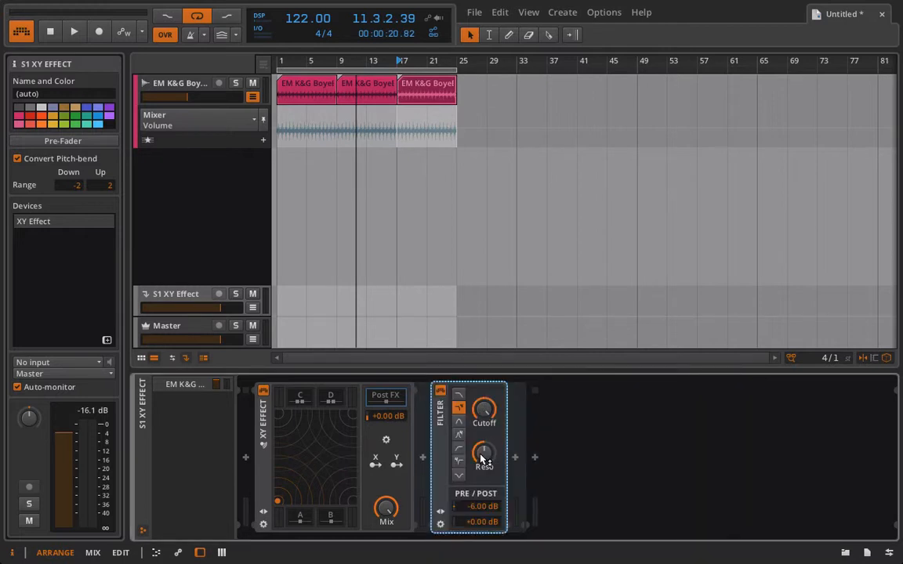
pyautogui.doubleClick(476, 506)
pyautogui.write('0')
pyautogui.press('Return')
pyautogui.click(264, 509)
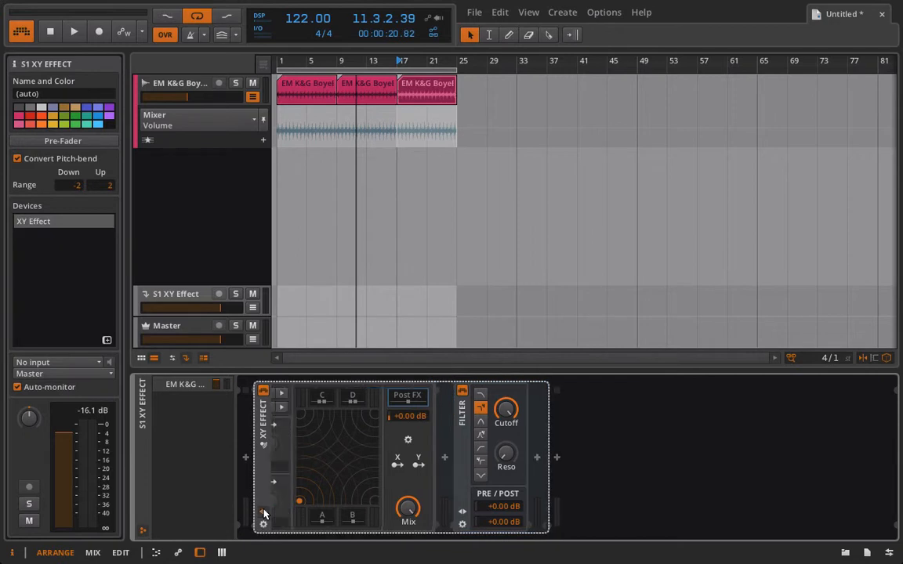
pyautogui.click(265, 512)
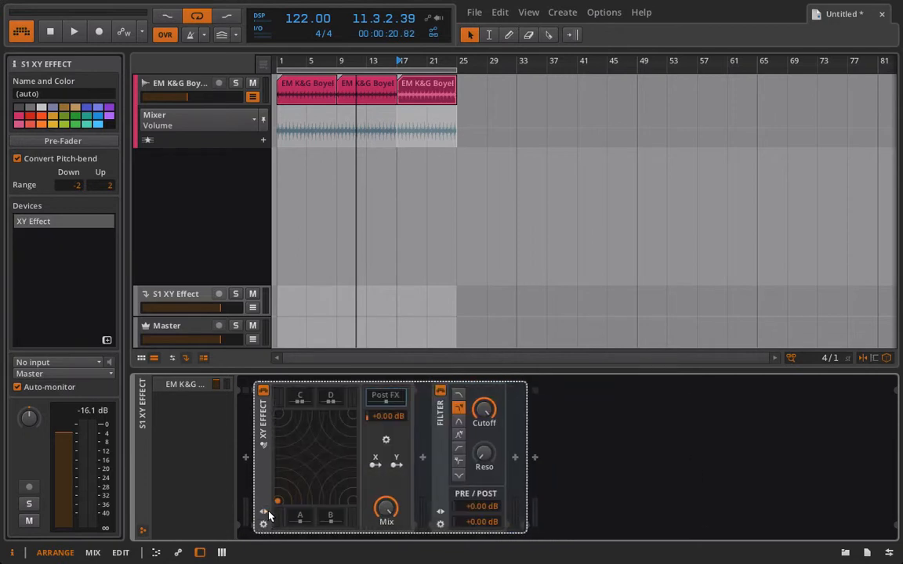
pyautogui.moveTo(489, 411)
pyautogui.mouseDown()
pyautogui.moveTo(489, 521)
pyautogui.moveTo(489, 411)
pyautogui.mouseUp()
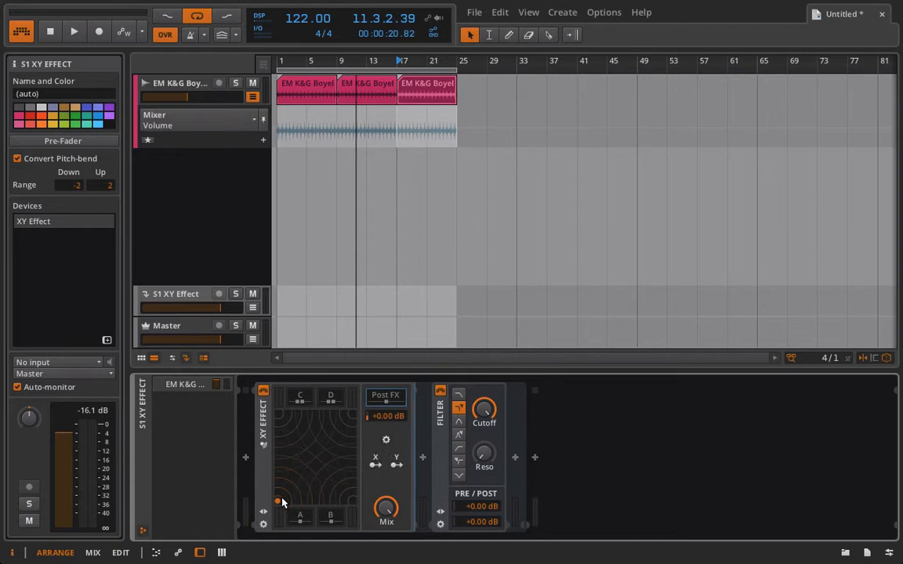
pyautogui.moveTo(282, 500)
pyautogui.mouseDown()
pyautogui.moveTo(337, 520)
pyautogui.moveTo(221, 514)
pyautogui.moveTo(396, 398)
pyautogui.moveTo(238, 504)
pyautogui.moveTo(445, 402)
pyautogui.moveTo(258, 525)
pyautogui.moveTo(424, 534)
pyautogui.moveTo(276, 501)
pyautogui.mouseUp()
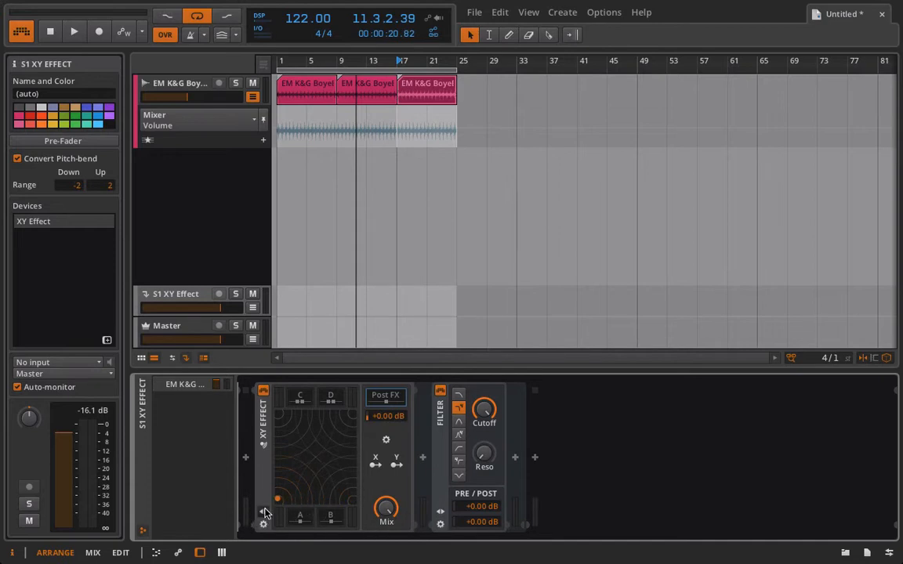
# Expose the XY Effect's macros and map Macro 1 to Mix X and Macro 2 to Mix Y at +1.00
pyautogui.click(265, 511)
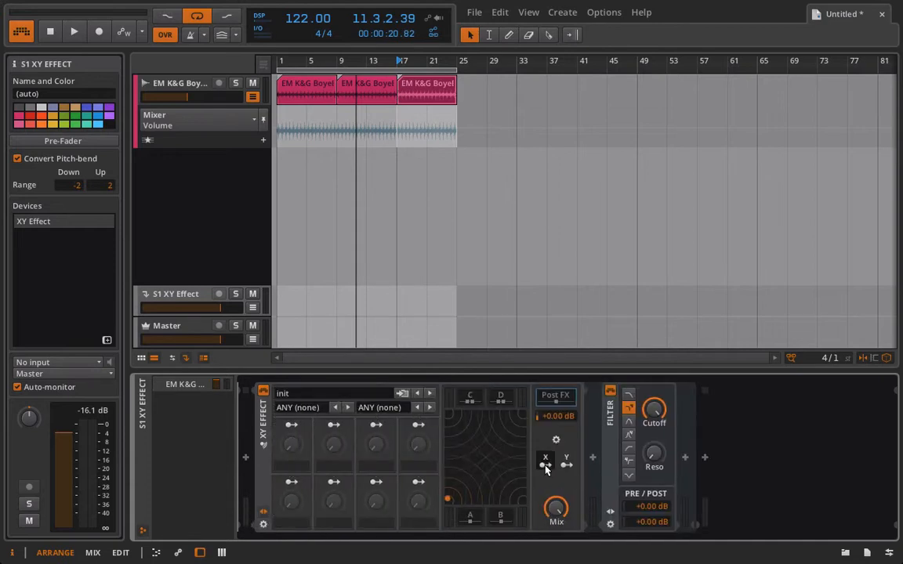
pyautogui.click(544, 466)
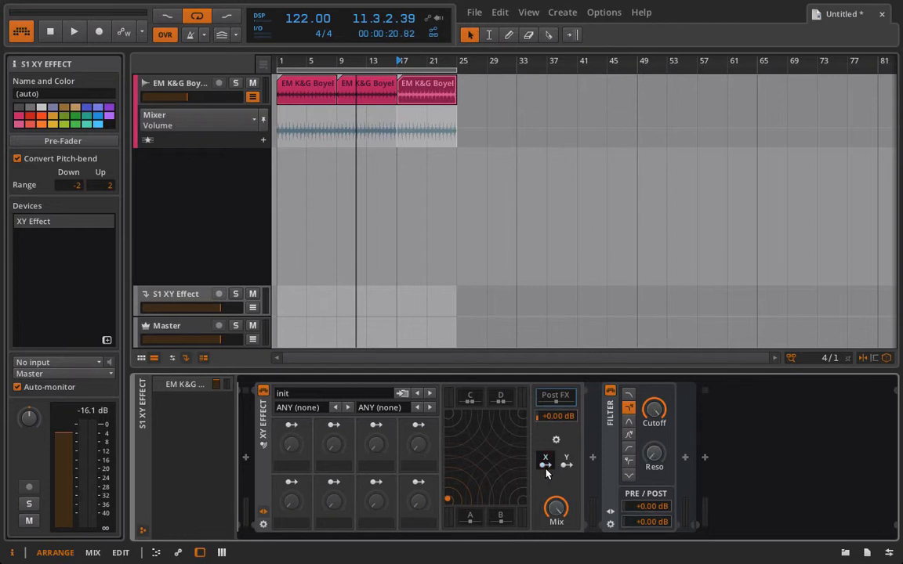
pyautogui.click(556, 441)
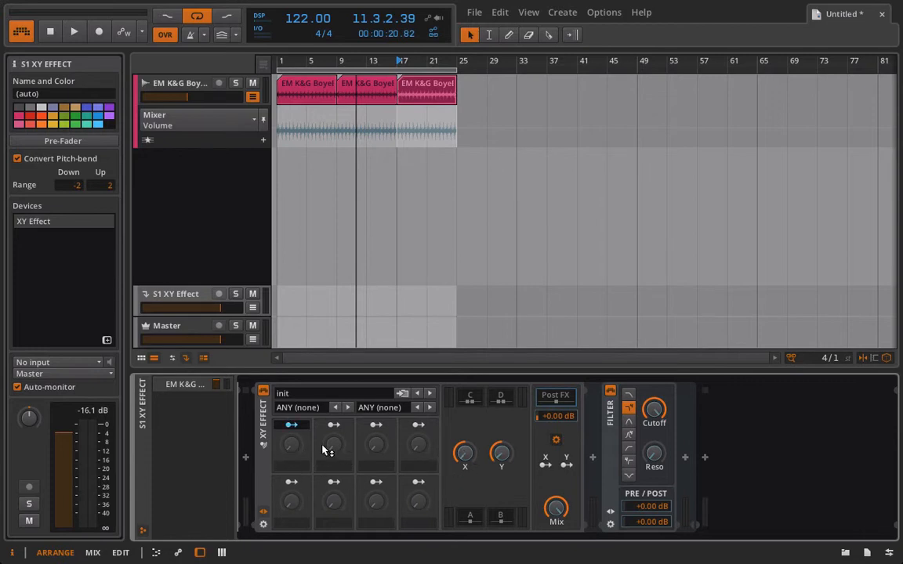
pyautogui.moveTo(464, 459); pyautogui.dragTo(464, 439)
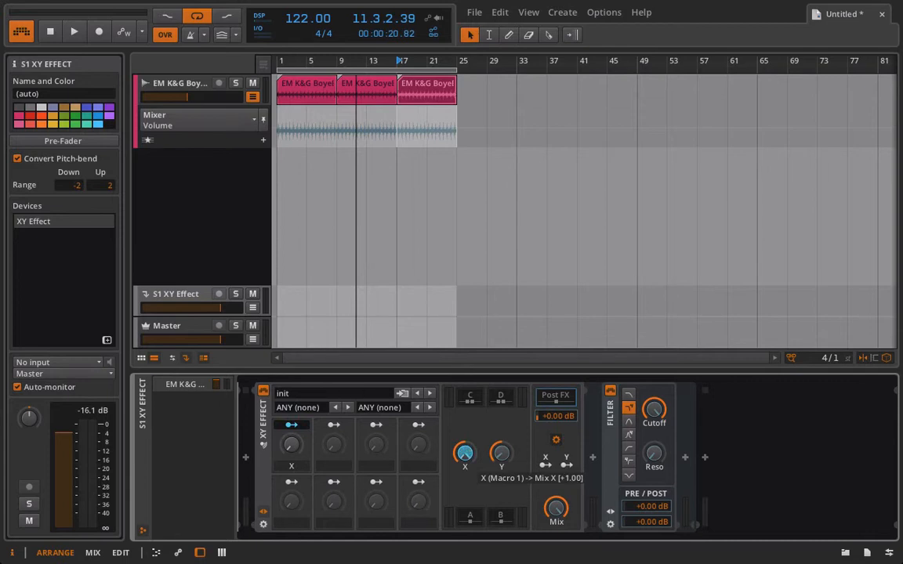
pyautogui.click(333, 425)
pyautogui.moveTo(501, 455); pyautogui.dragTo(500, 438)
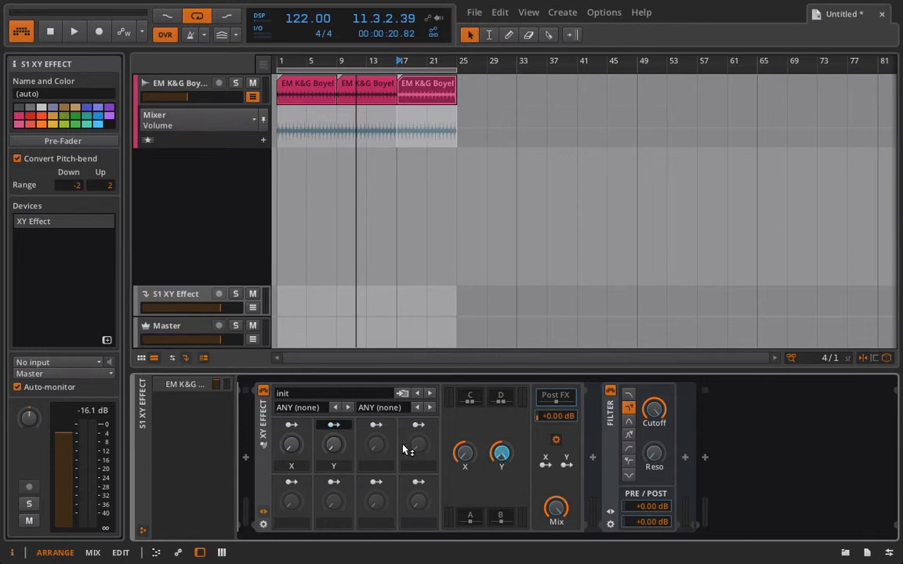
pyautogui.click(347, 427)
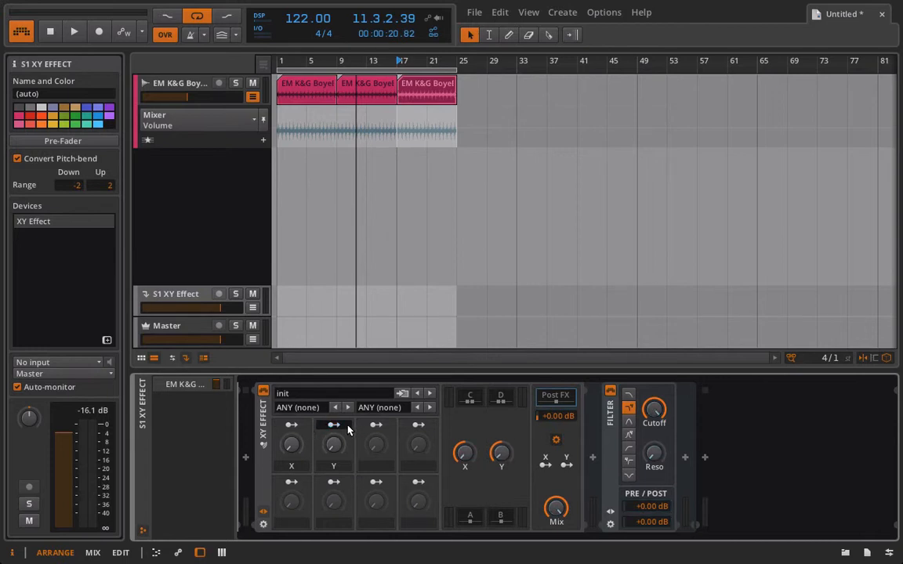
pyautogui.click(554, 440)
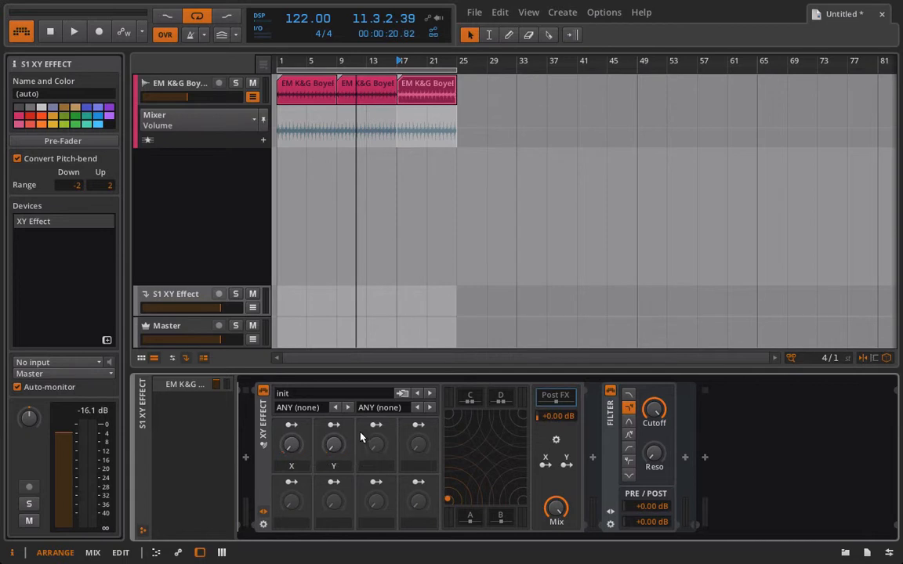
pyautogui.moveTo(292, 445)
pyautogui.mouseDown()
pyautogui.moveTo(291, 416)
pyautogui.moveTo(291, 445)
pyautogui.mouseUp()
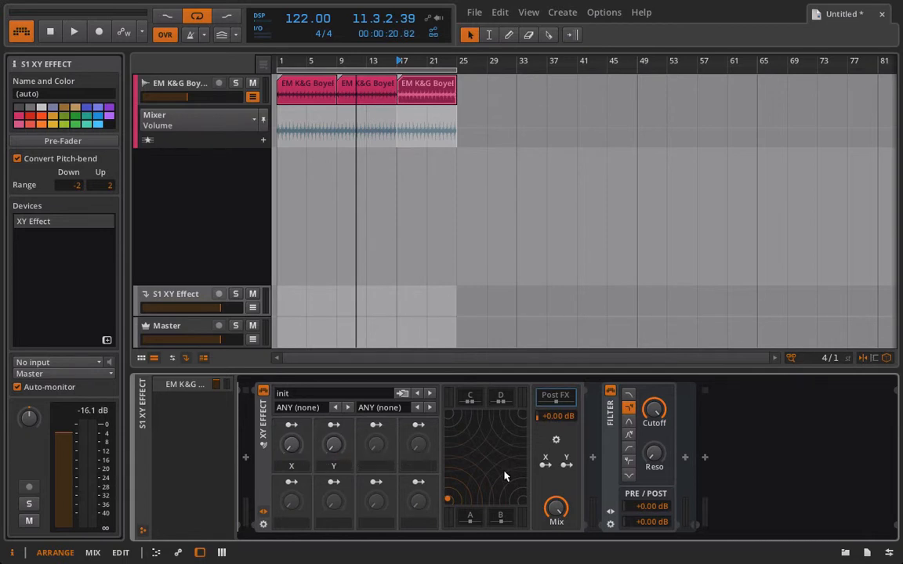
# Remove the macro modulations from the XY Effect's Mix X and Mix Y parameters
pyautogui.click(555, 439)
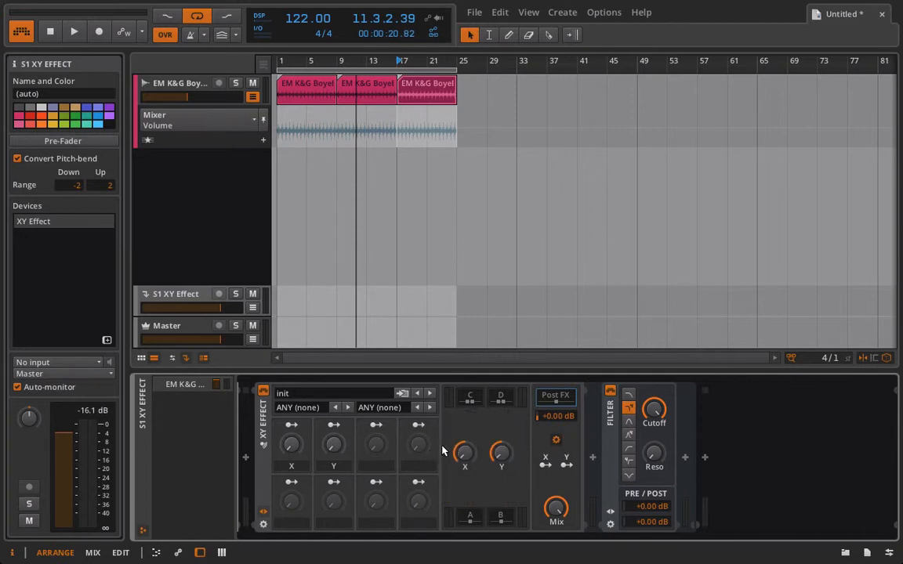
pyautogui.rightClick(463, 456)
pyautogui.click(514, 544)
pyautogui.rightClick(511, 471)
pyautogui.click(523, 550)
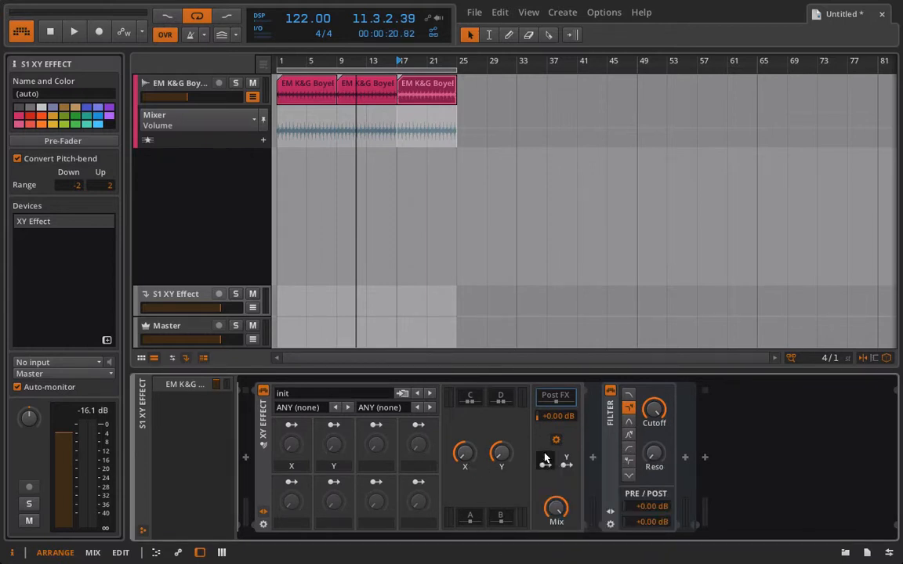
# Learn controller assignments for the XY Effect's Mix X and Mix Y, and restore the XY pad view
pyautogui.rightClick(463, 458)
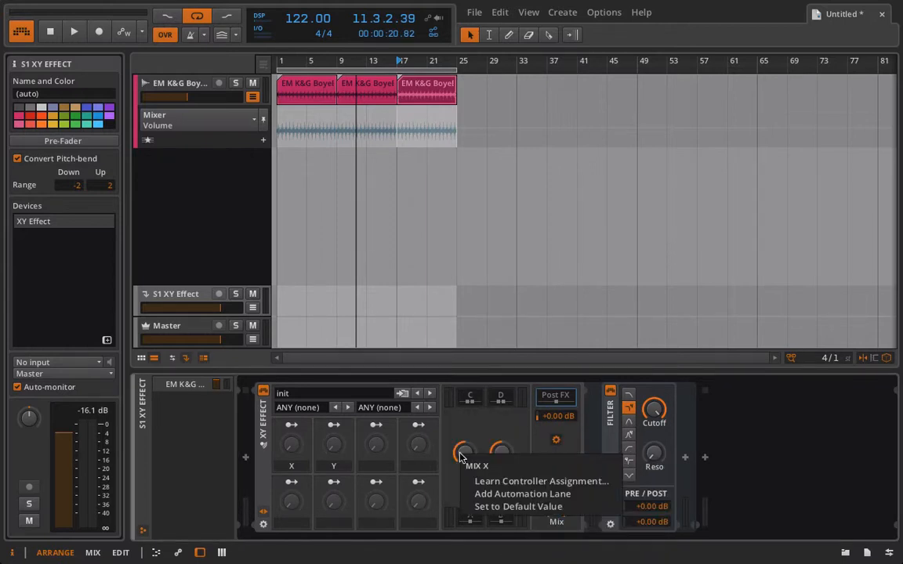
pyautogui.click(493, 481)
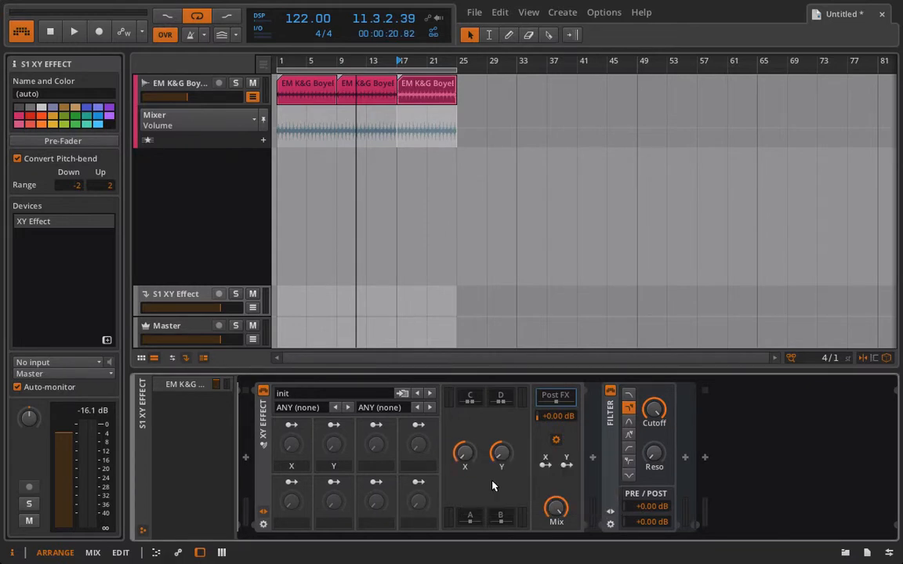
pyautogui.rightClick(501, 454)
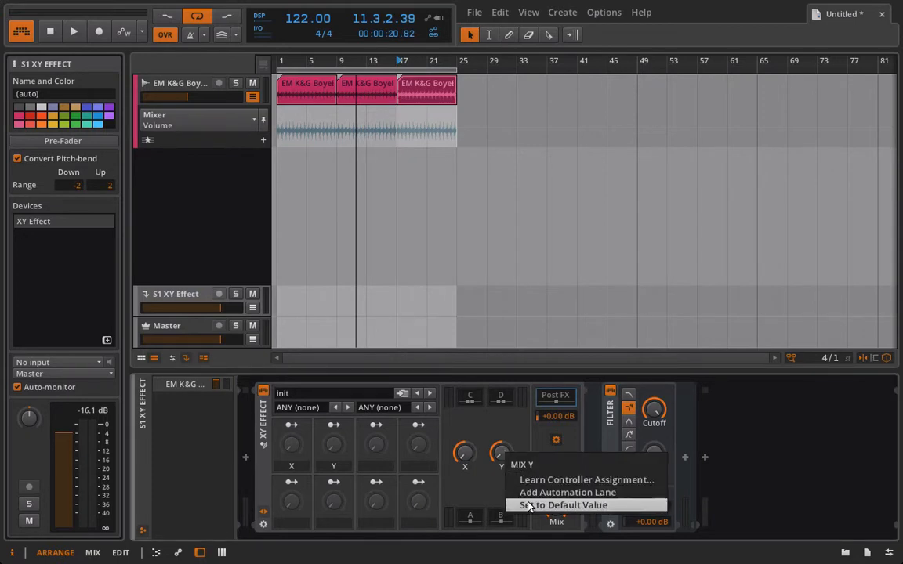
pyautogui.click(535, 480)
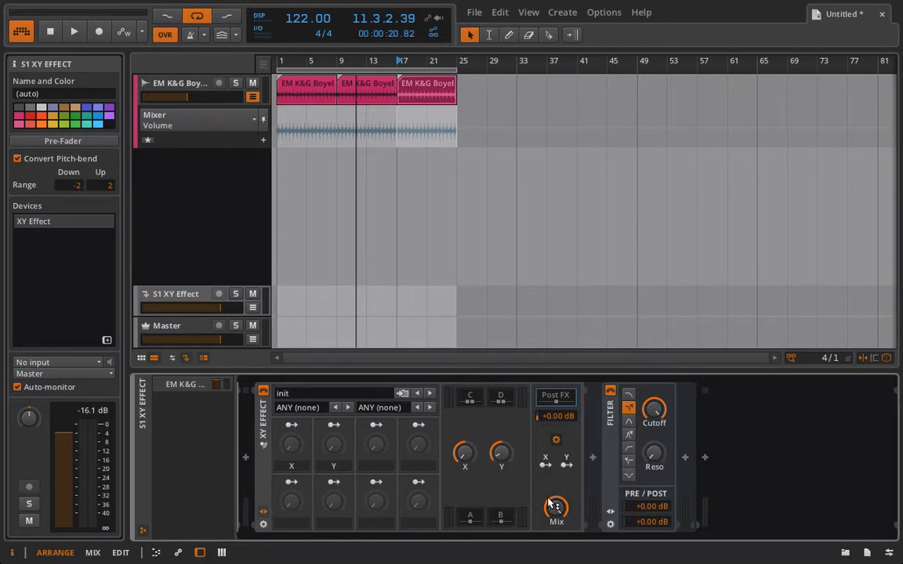
pyautogui.click(555, 439)
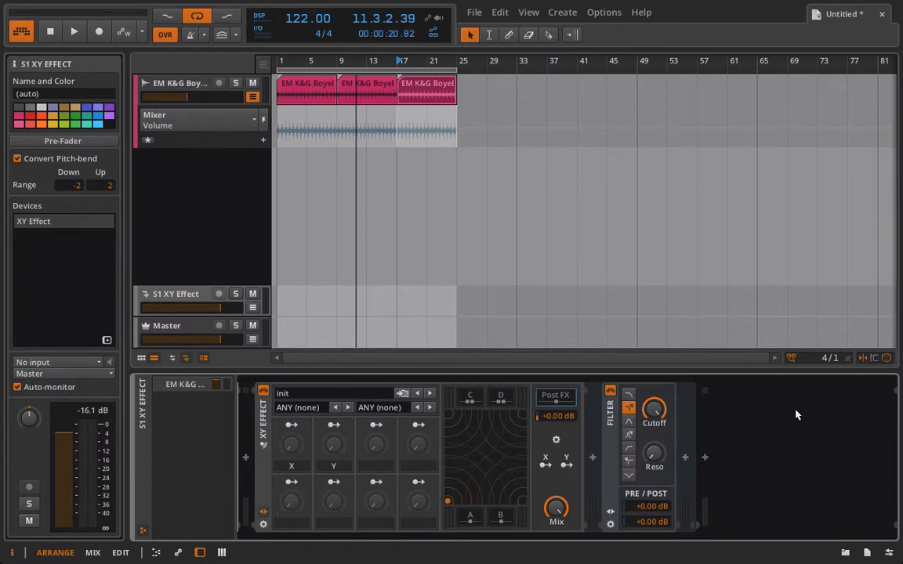
# Learn a controller assignment for the Cutoff of the Filter in the Post FX chain
pyautogui.rightClick(656, 410)
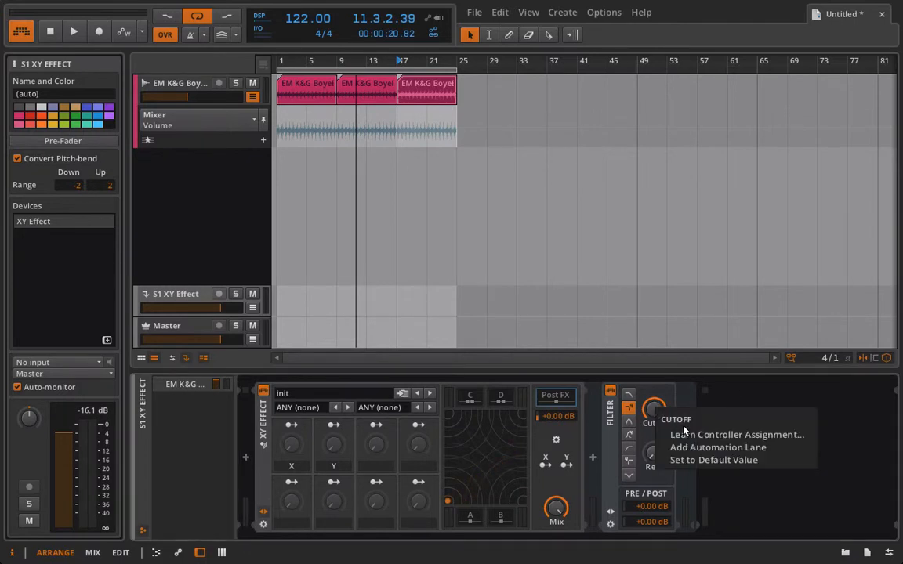
pyautogui.click(705, 436)
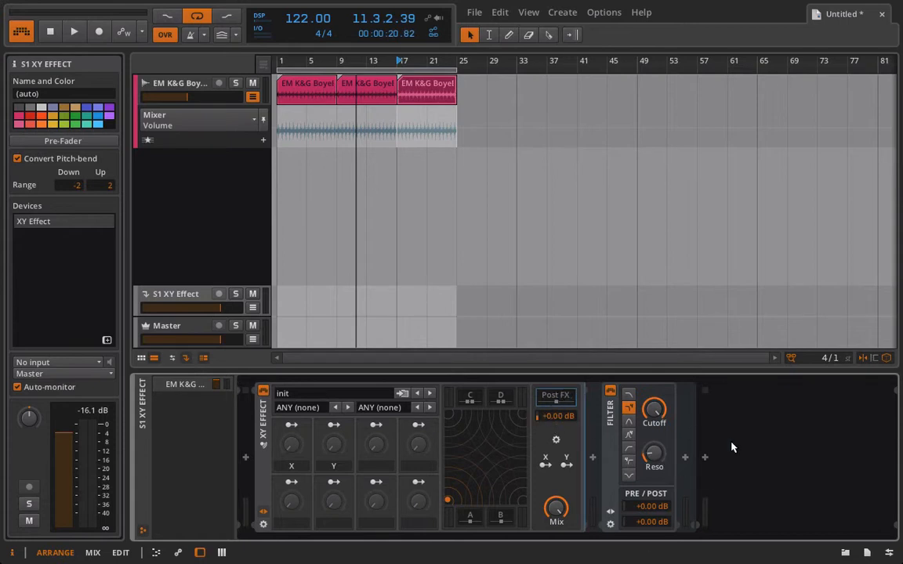
# Add a second effect track and insert a Reverb on it
pyautogui.rightClick(189, 262)
pyautogui.click(229, 297)
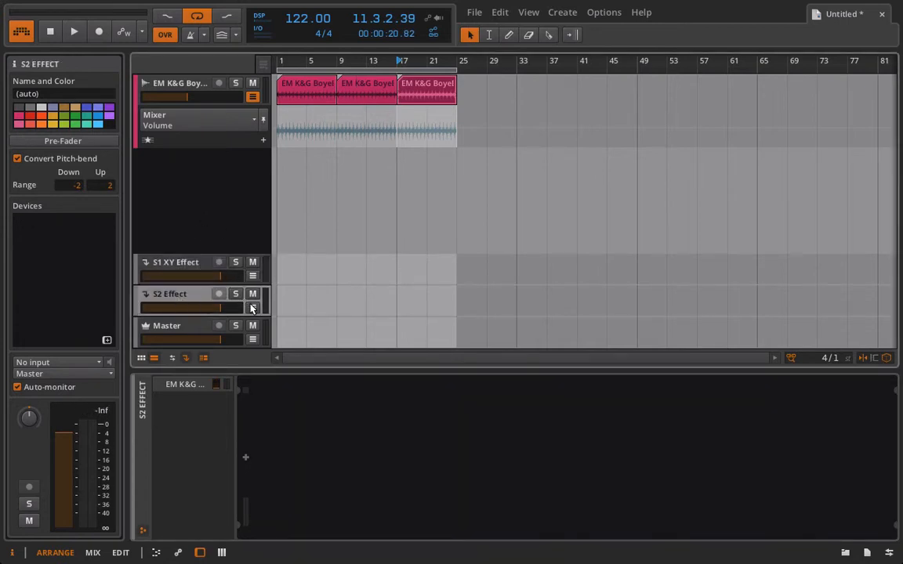
pyautogui.click(245, 458)
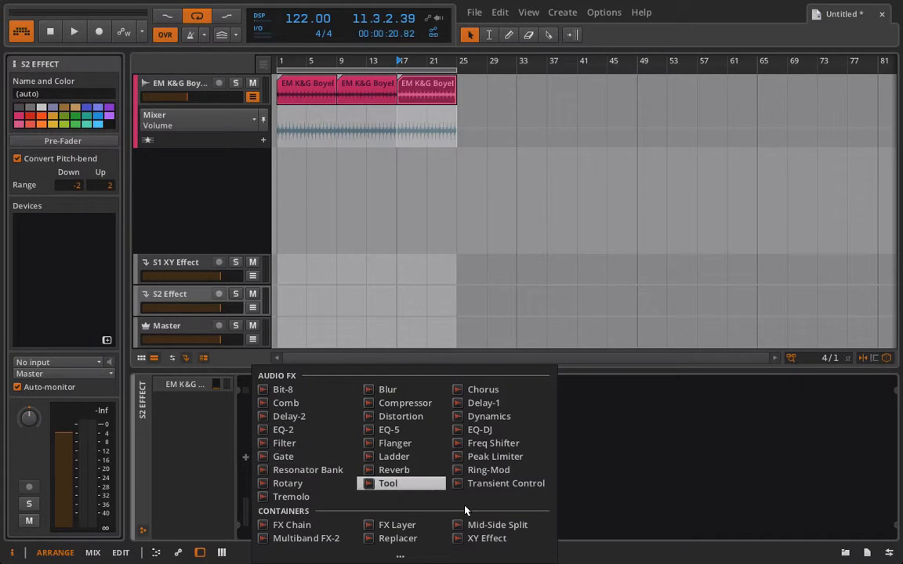
pyautogui.click(394, 470)
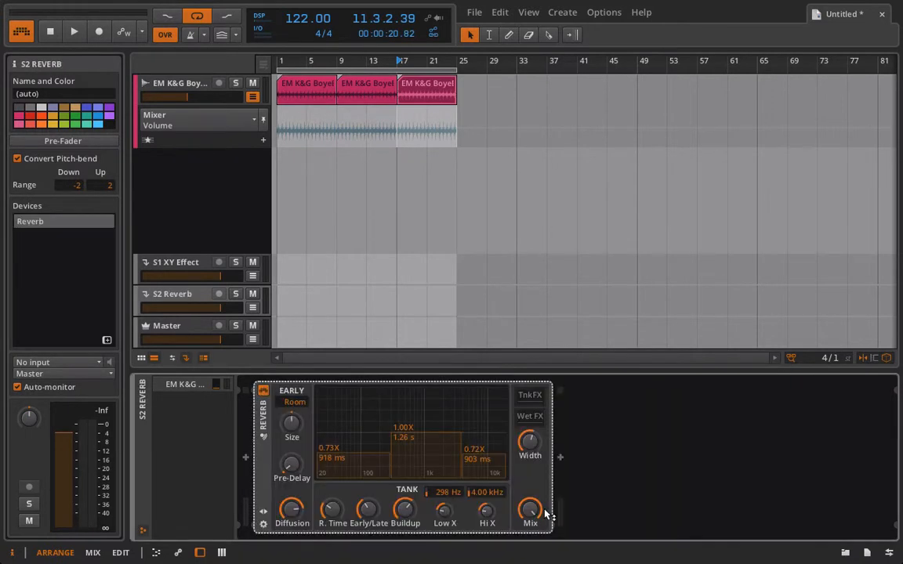
# Set the Reverb to Hall, crossovers at 193 Hz and 2.78 kHz, low and high multipliers at 1.24X and 1.16X, and reverb time at 2.24 s
pyautogui.moveTo(295, 402); pyautogui.dragTo(293, 390)
pyautogui.moveTo(375, 457); pyautogui.dragTo(363, 378)
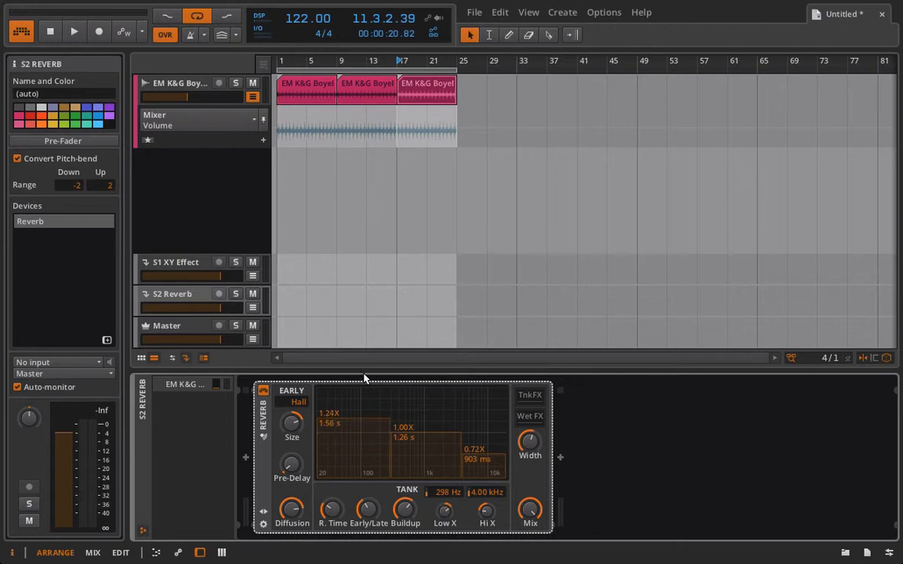
pyautogui.moveTo(488, 451); pyautogui.dragTo(486, 430)
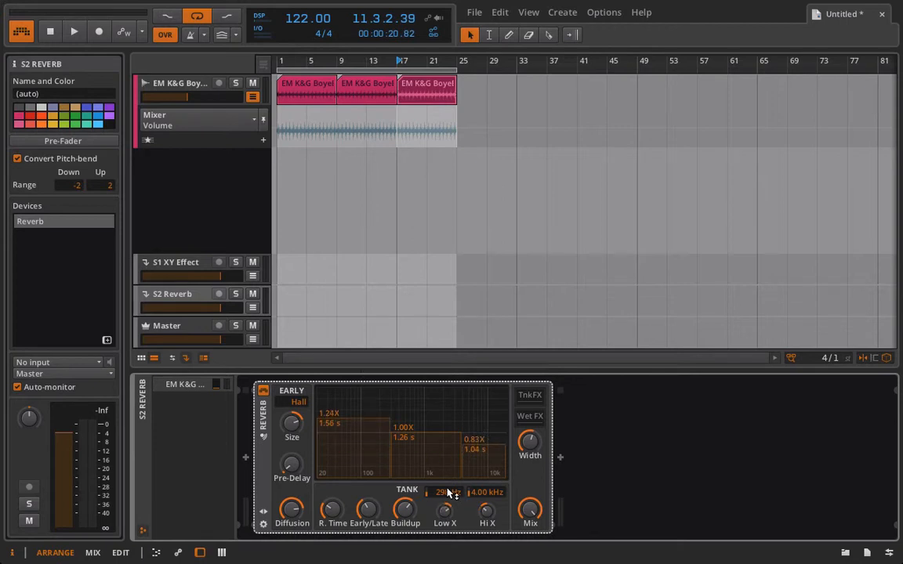
pyautogui.moveTo(449, 492); pyautogui.dragTo(486, 499)
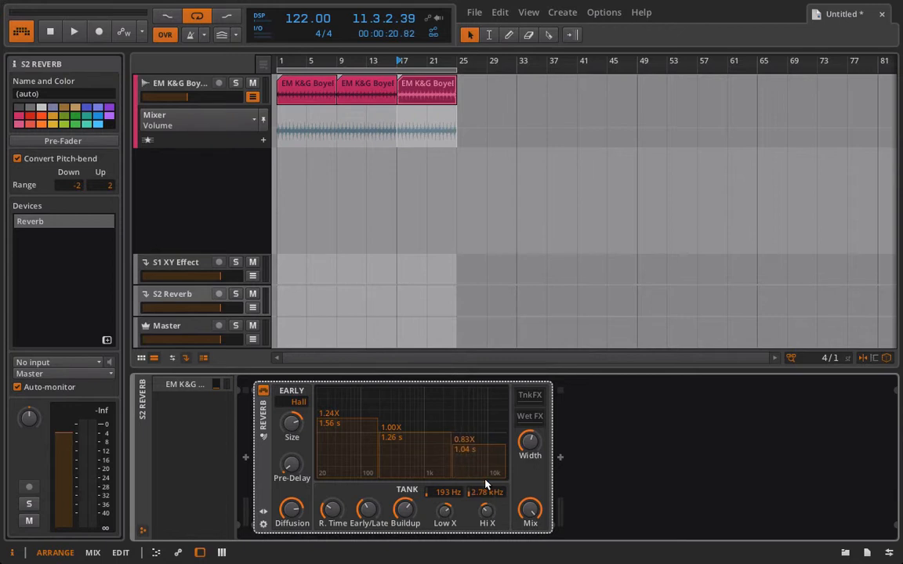
pyautogui.moveTo(474, 444); pyautogui.dragTo(483, 379)
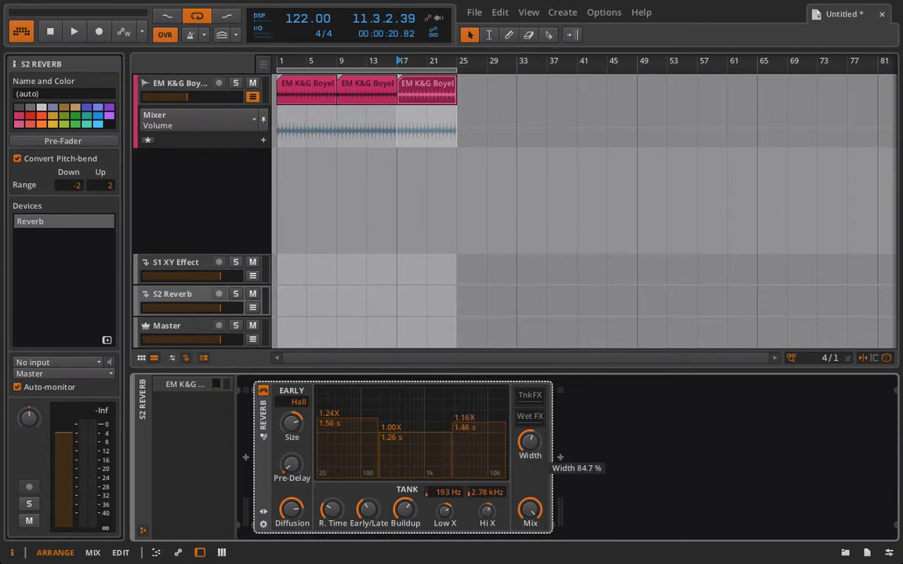
pyautogui.moveTo(332, 510); pyautogui.dragTo(332, 484)
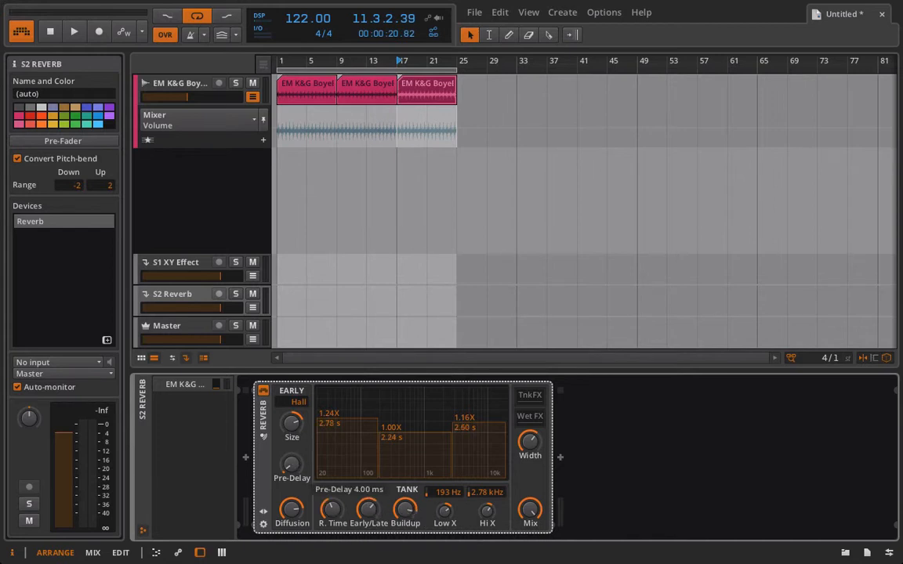
# Set the audio track's S2 Reverb send to about -5.17 dB during playback and learn a controller assignment for its S1 XY Effect send
pyautogui.press('space')
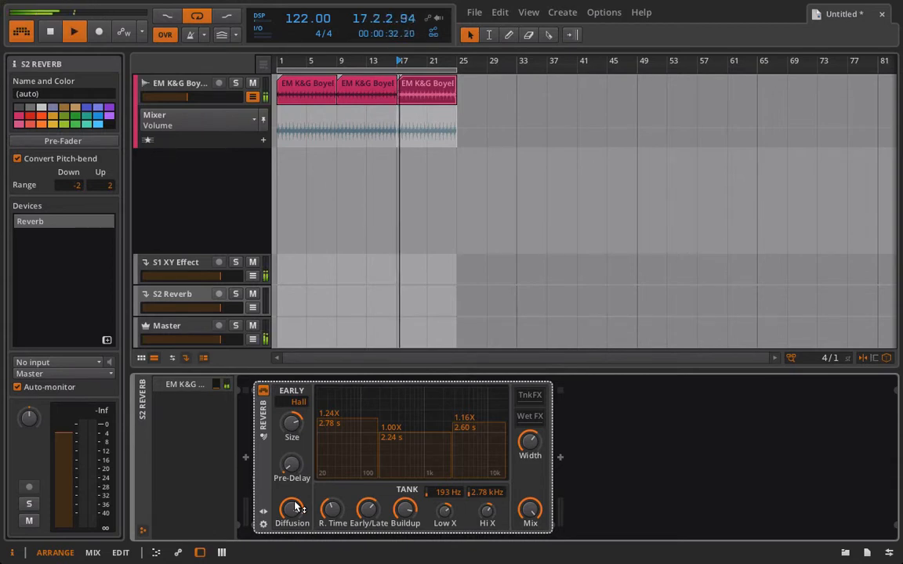
pyautogui.click(181, 86)
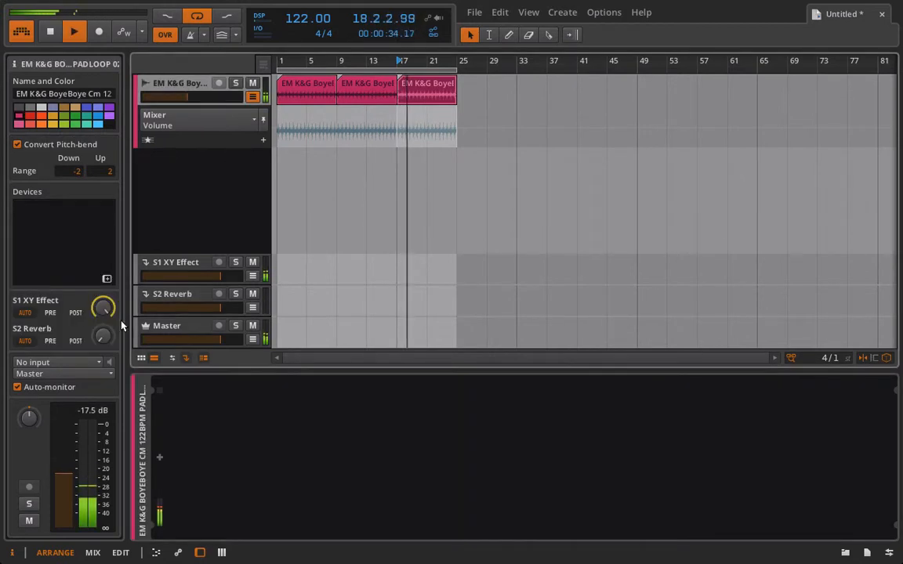
pyautogui.moveTo(103, 336)
pyautogui.mouseDown()
pyautogui.moveTo(103, 312)
pyautogui.moveTo(103, 334)
pyautogui.mouseUp()
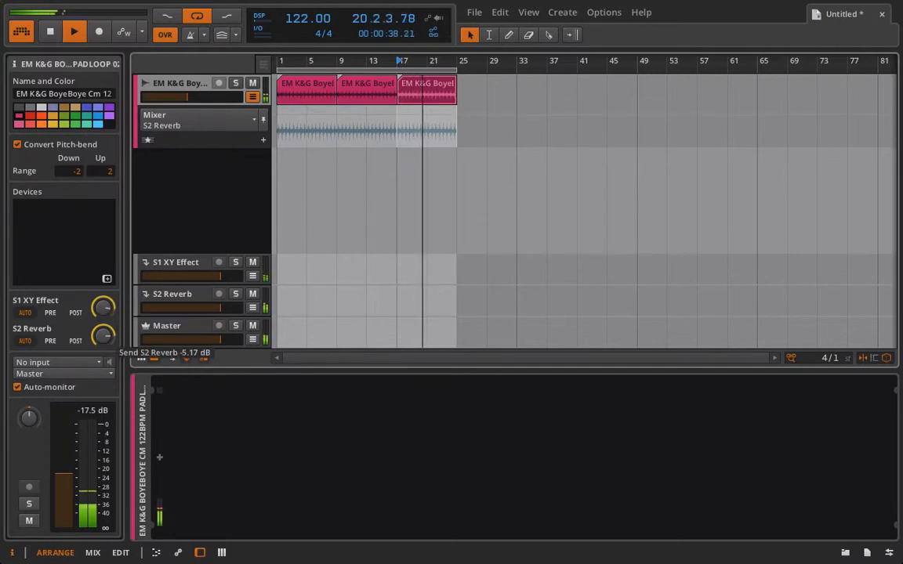
pyautogui.rightClick(99, 311)
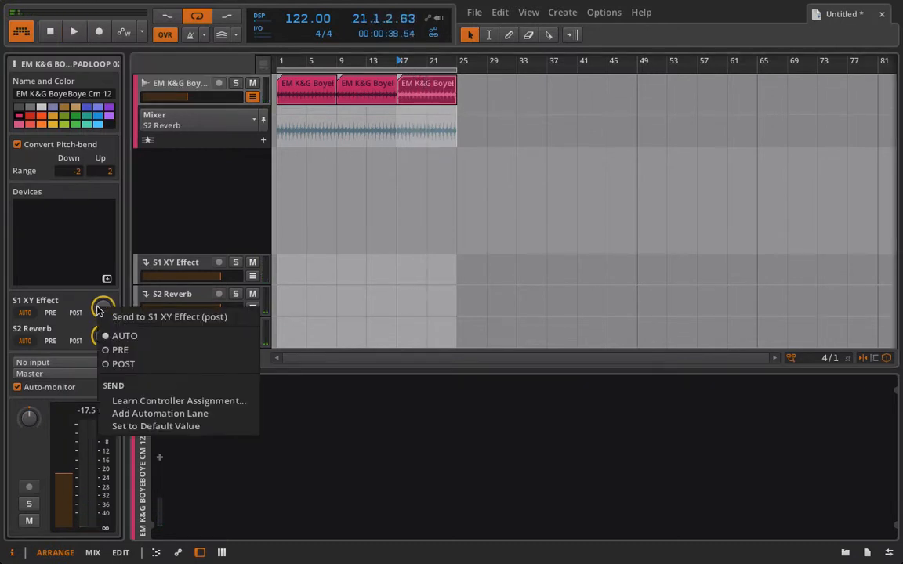
pyautogui.click(177, 401)
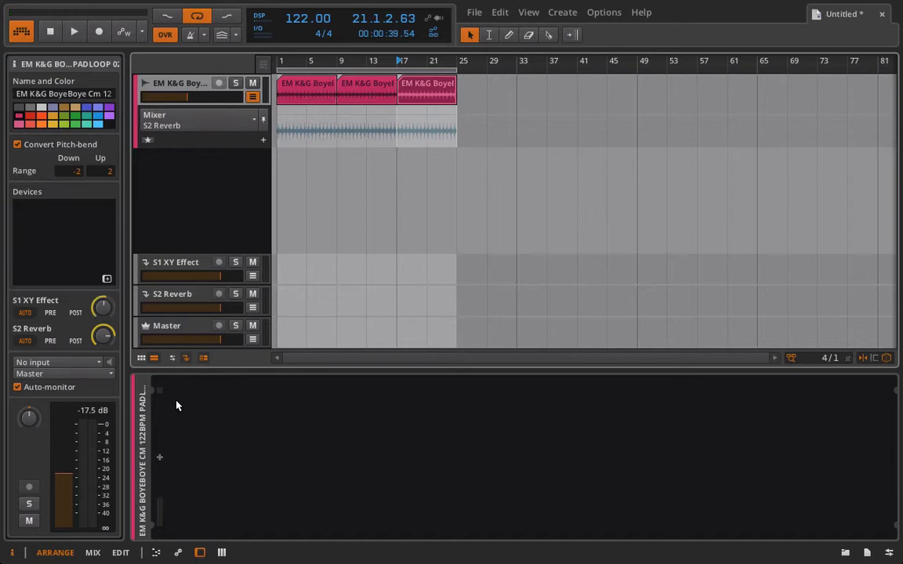
# Play the loop, hide the XY Effect's macros and sweep its XY pad, ending near slot D
pyautogui.press('space')
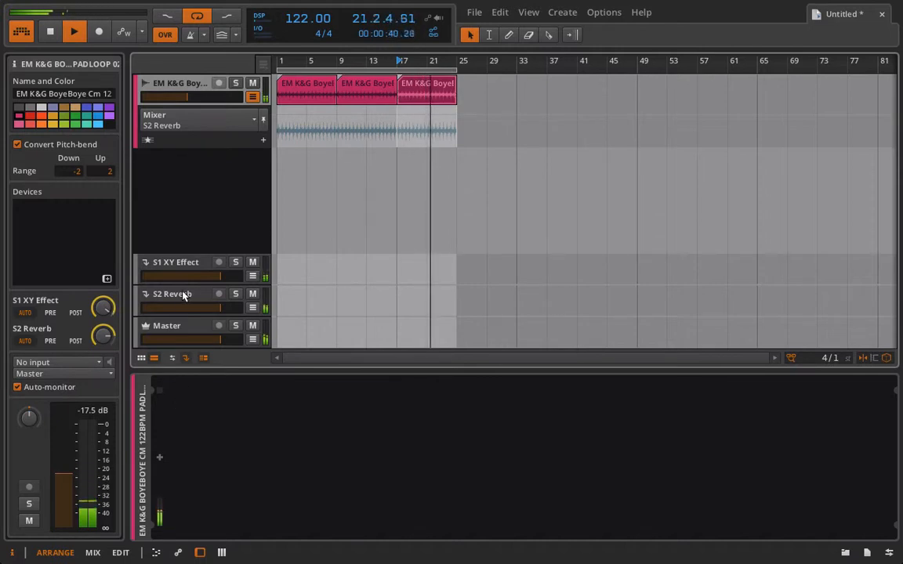
pyautogui.click(175, 263)
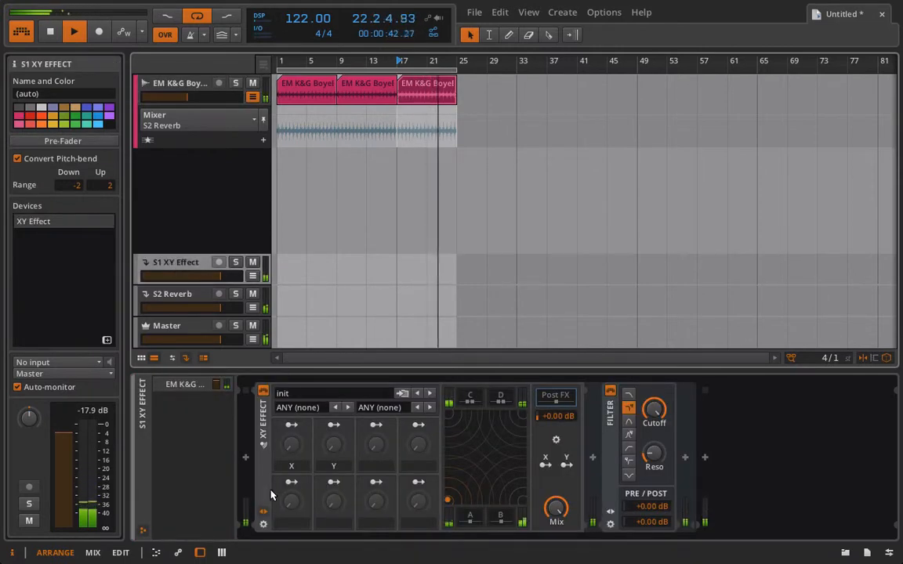
pyautogui.click(263, 512)
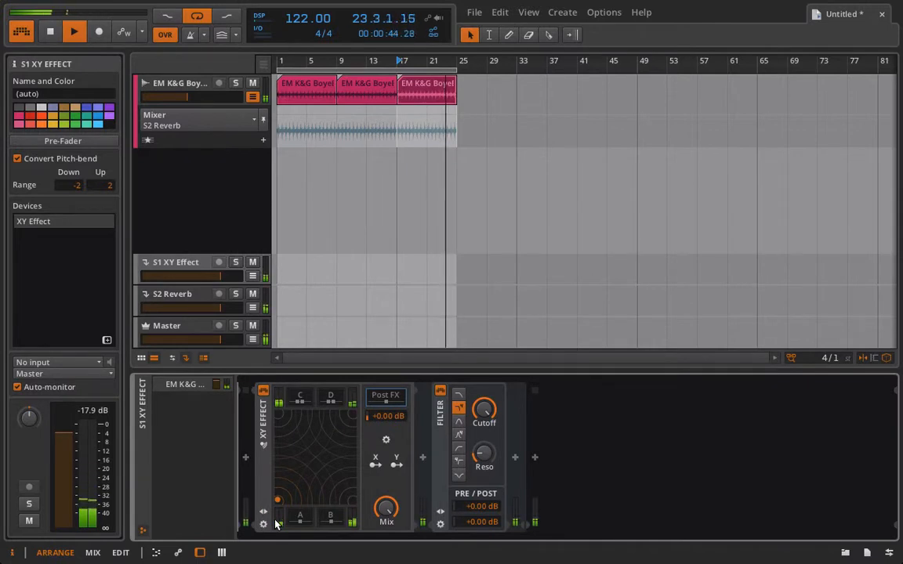
pyautogui.moveTo(278, 500); pyautogui.dragTo(274, 419)
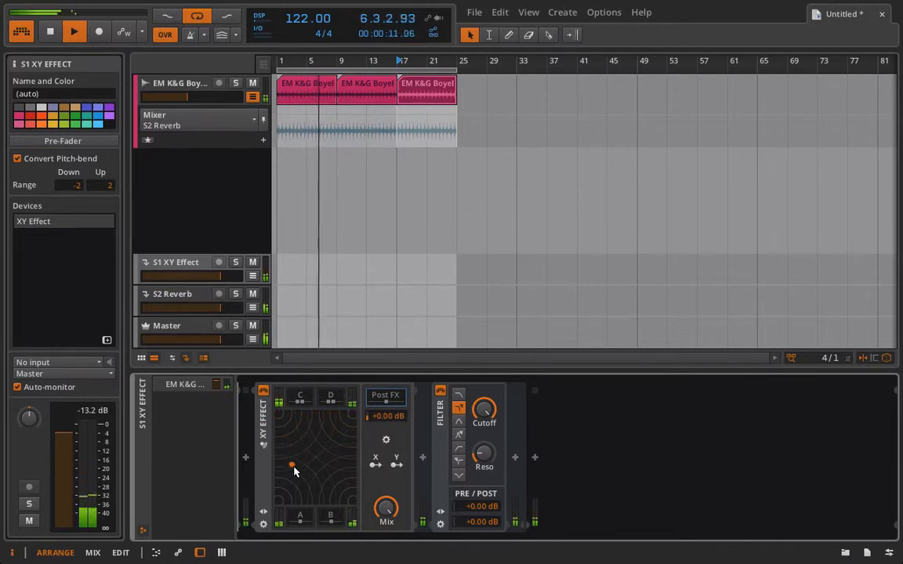
pyautogui.moveTo(295, 471); pyautogui.dragTo(349, 440)
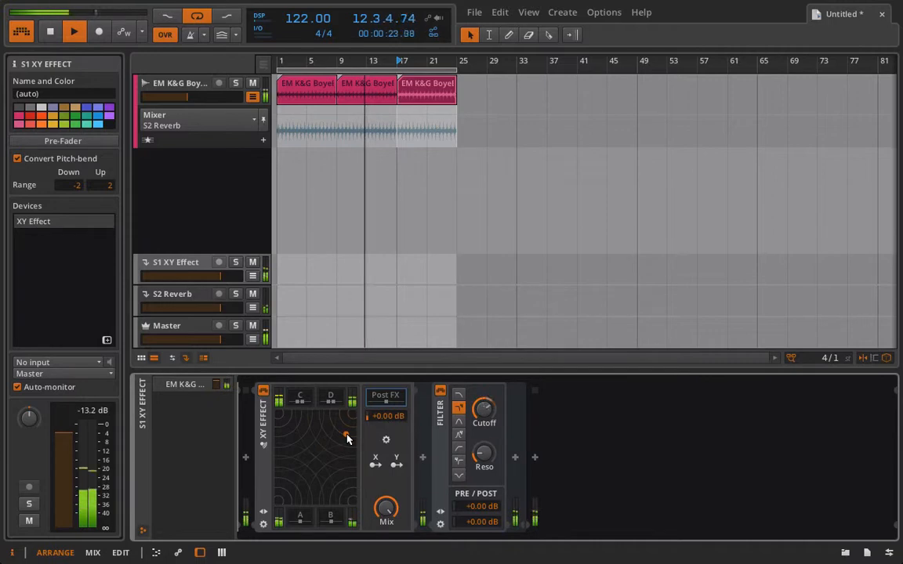
# Insert an LFO MOD before the Filter in the Post FX chain and move the Filter into the LFO MOD's FX chain
pyautogui.click(423, 457)
pyautogui.click(575, 556)
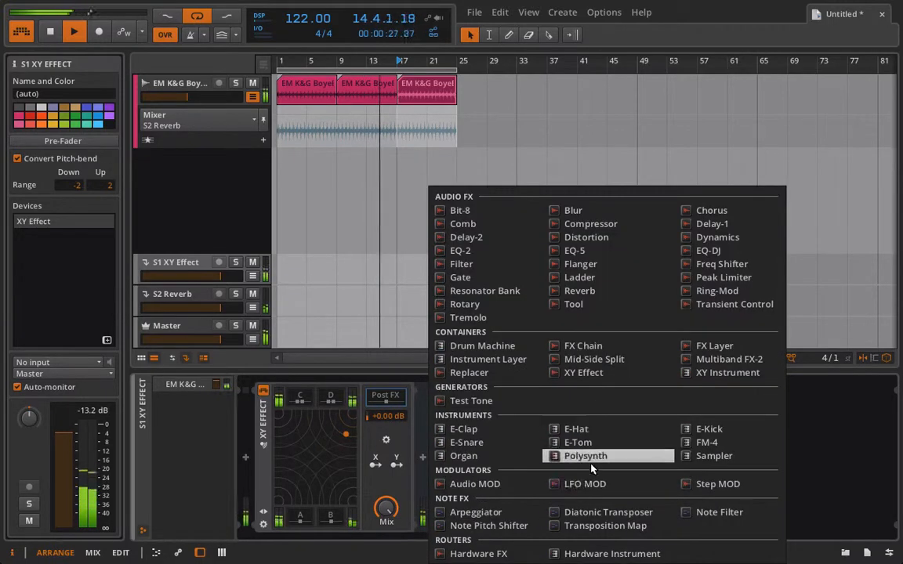
pyautogui.click(521, 436)
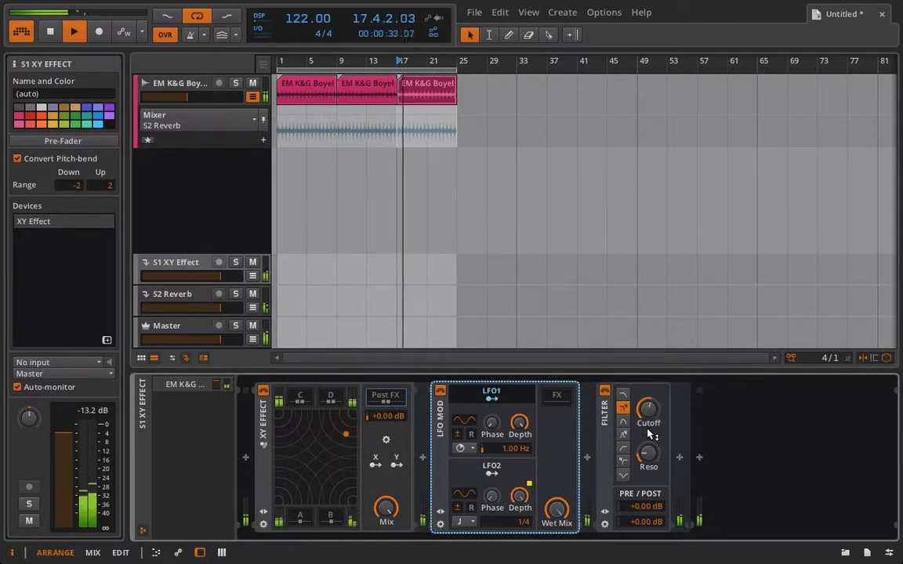
pyautogui.click(623, 429)
pyautogui.moveTo(555, 401); pyautogui.dragTo(557, 400)
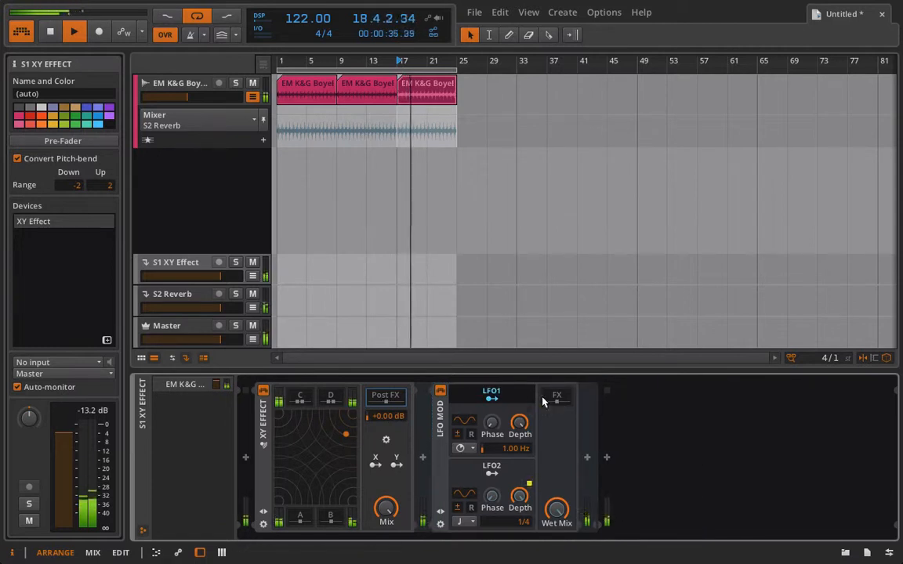
# Map LFO1 to the Filter's Cutoff and LFO2 to its Reso
pyautogui.click(555, 398)
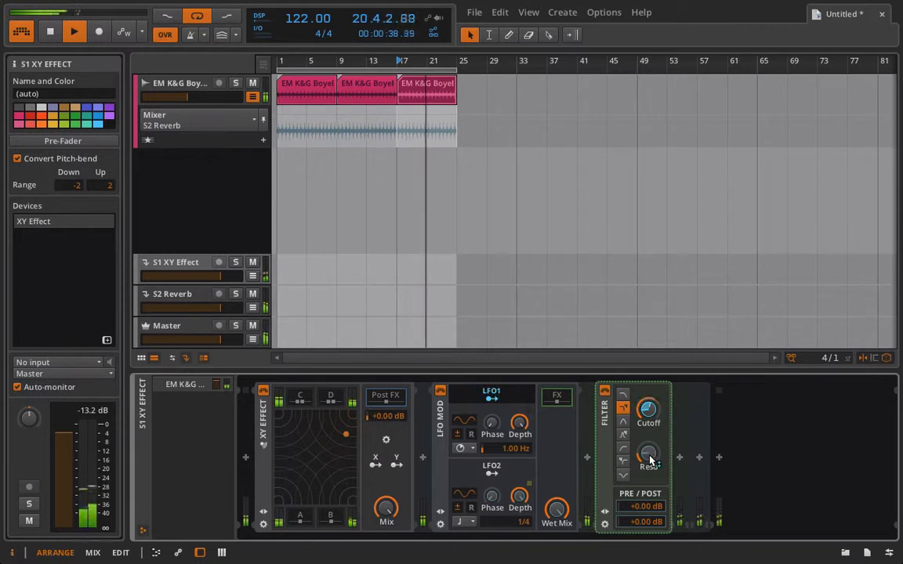
pyautogui.click(505, 474)
pyautogui.moveTo(649, 458); pyautogui.dragTo(649, 423)
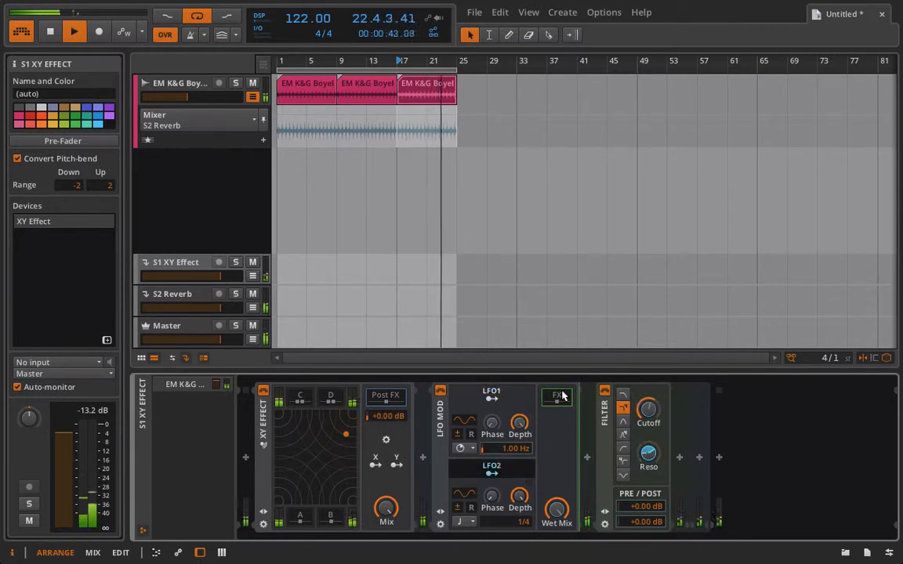
pyautogui.click(500, 470)
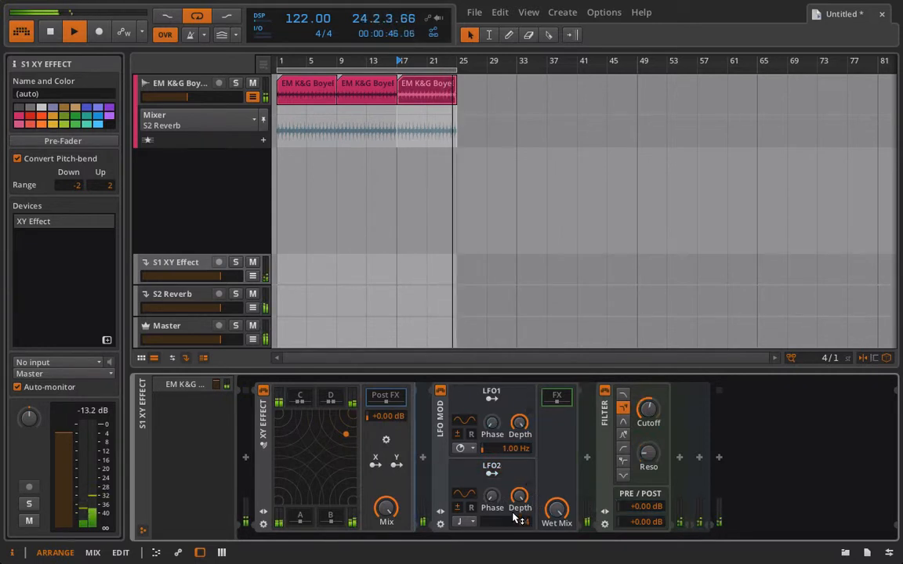
# Switch LFO2's rate to Hz and set it to 3.59 Hz, and set LFO1's rate to 0.20 Hz
pyautogui.click(468, 524)
pyautogui.click(472, 518)
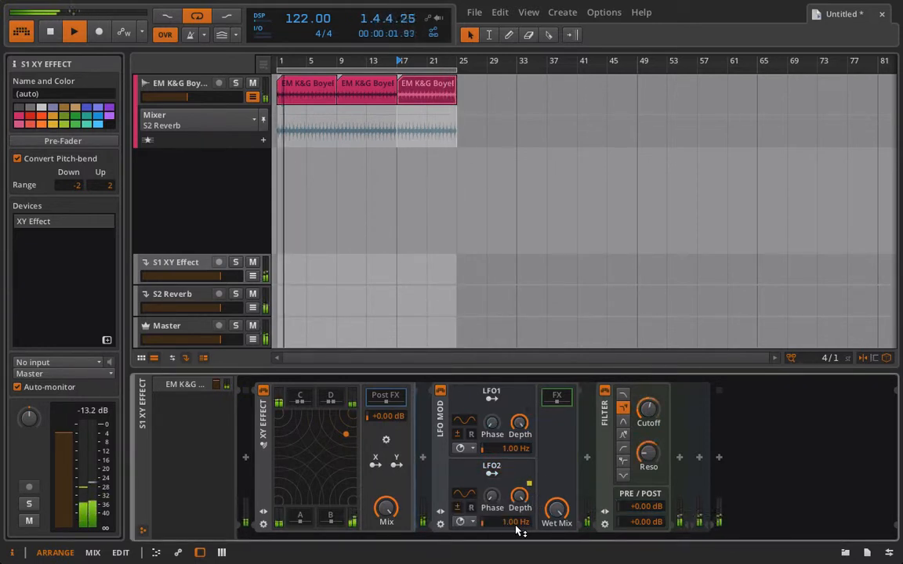
pyautogui.moveTo(516, 525)
pyautogui.mouseDown()
pyautogui.moveTo(516, 501)
pyautogui.moveTo(520, 528)
pyautogui.mouseUp()
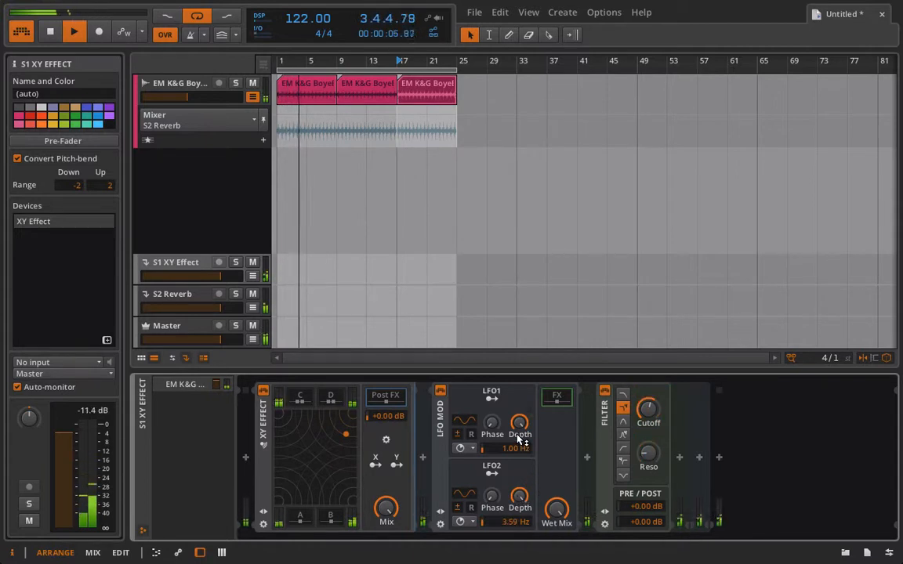
pyautogui.moveTo(515, 448); pyautogui.dragTo(514, 476)
# Raise the Filter's Cutoff slightly and sweep the XY pad toward slots A and B
pyautogui.moveTo(650, 411)
pyautogui.mouseDown()
pyautogui.moveTo(649, 402)
pyautogui.moveTo(651, 411)
pyautogui.mouseUp()
pyautogui.moveTo(345, 434); pyautogui.dragTo(327, 539)
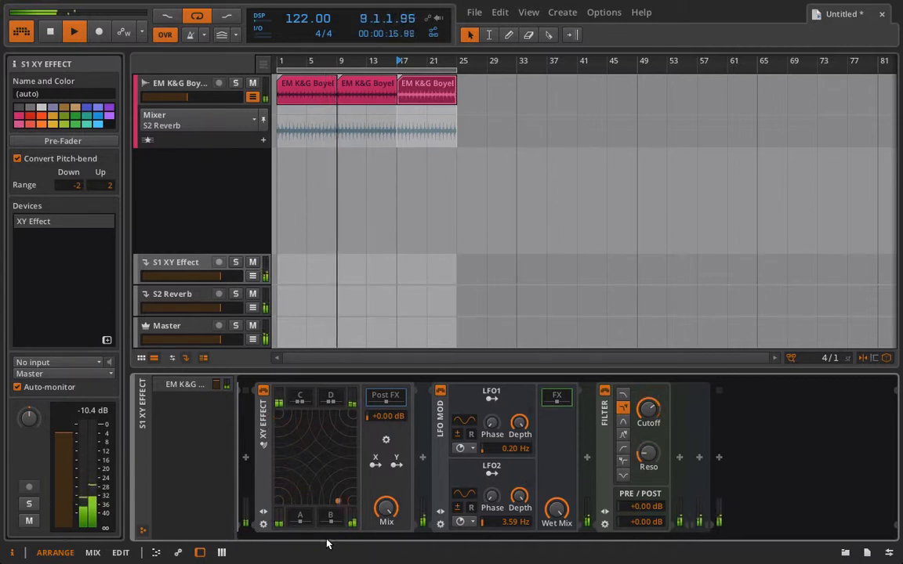
pyautogui.moveTo(294, 496); pyautogui.dragTo(318, 476)
# Switch the audio track's S1 XY Effect send to PRE, lower the track volume and reduce that send to about -4 dB
pyautogui.click(179, 92)
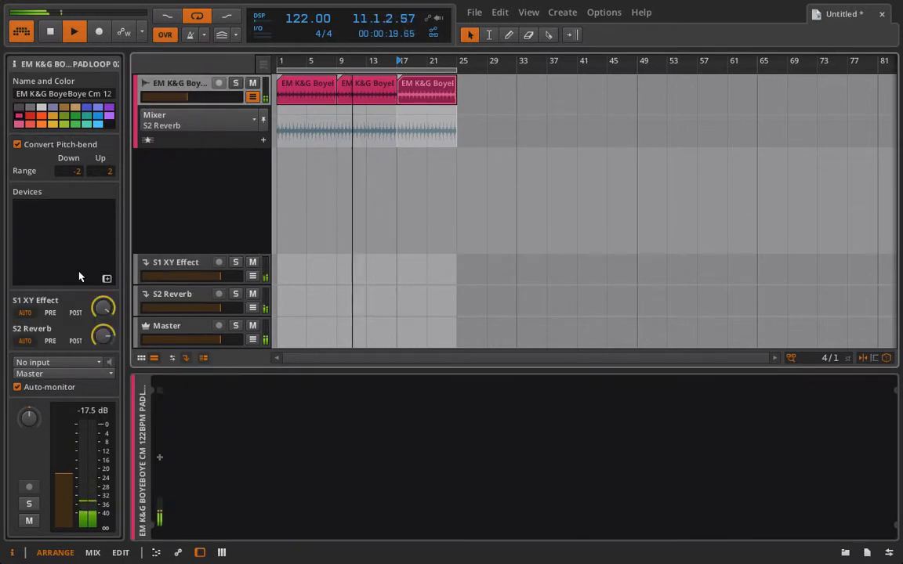
pyautogui.click(52, 312)
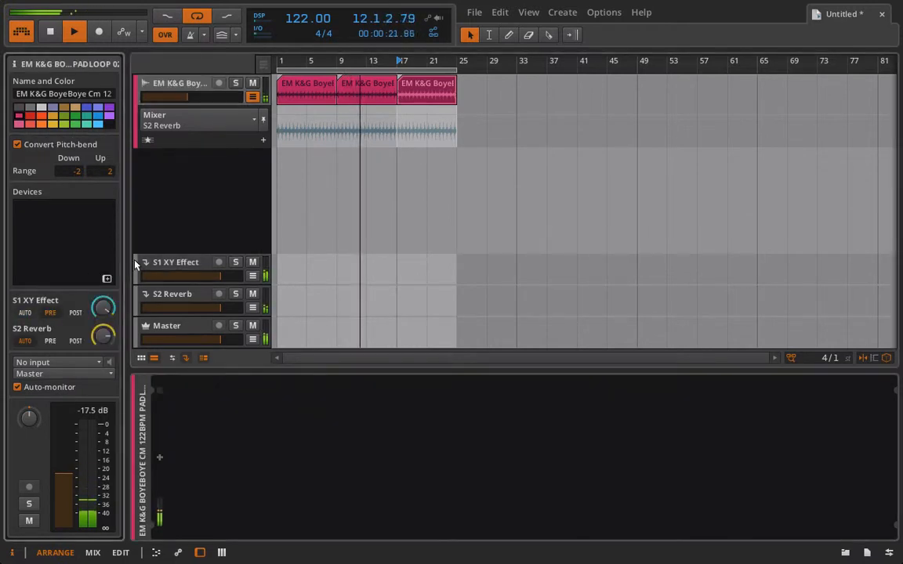
pyautogui.moveTo(176, 96); pyautogui.dragTo(163, 97)
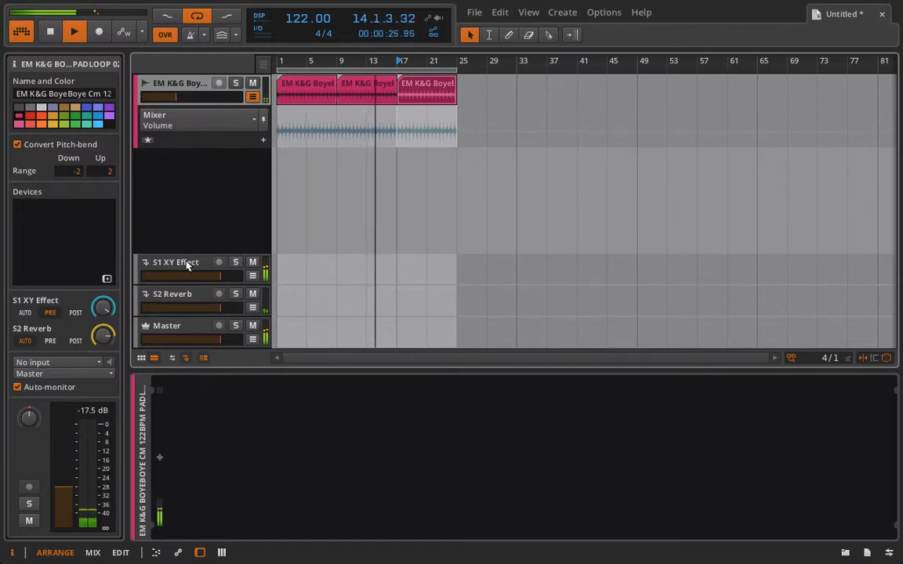
pyautogui.click(107, 311)
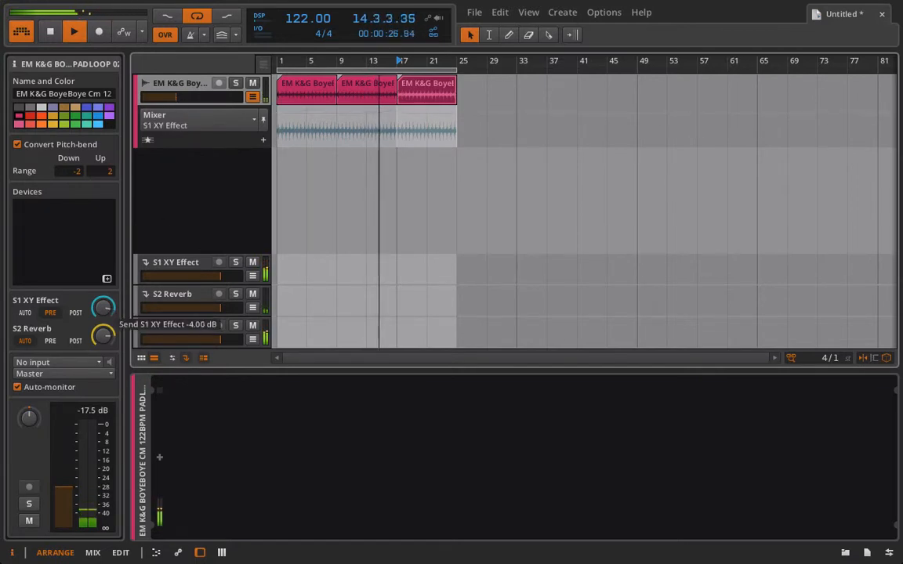
# Sweep the S1 XY Effect's pad, ending at the upper edge between slots C and D
pyautogui.click(182, 271)
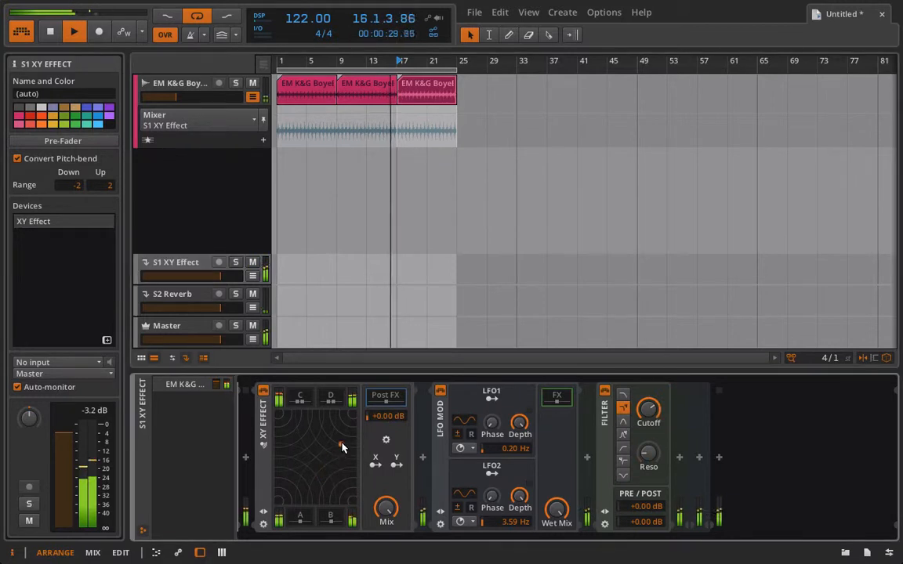
pyautogui.moveTo(343, 447); pyautogui.dragTo(363, 449)
pyautogui.moveTo(316, 424)
pyautogui.mouseDown()
pyautogui.moveTo(344, 477)
pyautogui.moveTo(285, 431)
pyautogui.moveTo(325, 425)
pyautogui.moveTo(292, 438)
pyautogui.moveTo(289, 464)
pyautogui.moveTo(333, 417)
pyautogui.moveTo(324, 413)
pyautogui.moveTo(328, 422)
pyautogui.mouseUp()
# Assign the XY Effect's X modulator to LFO1's Phase and its Y modulator to LFO1's rate, both with positive amounts
pyautogui.click(375, 464)
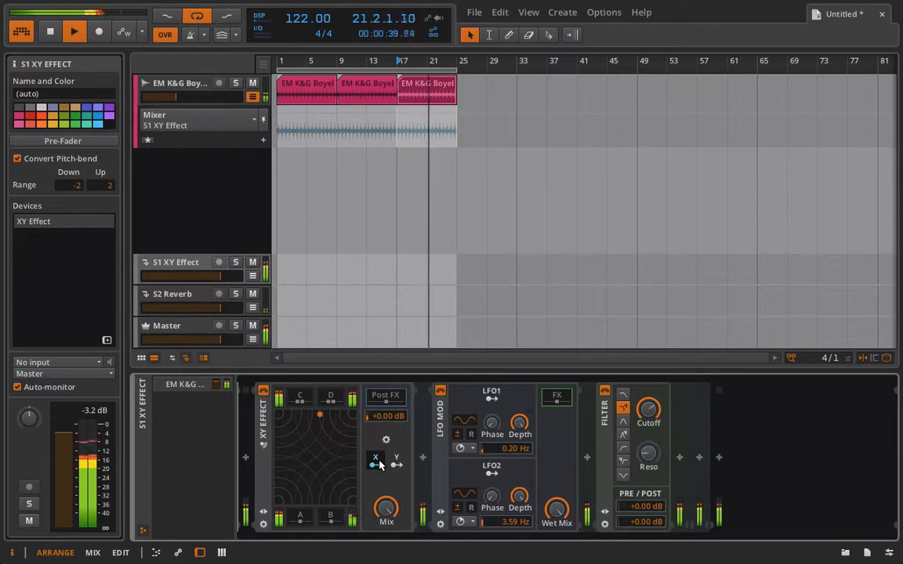
pyautogui.moveTo(494, 426); pyautogui.dragTo(495, 384)
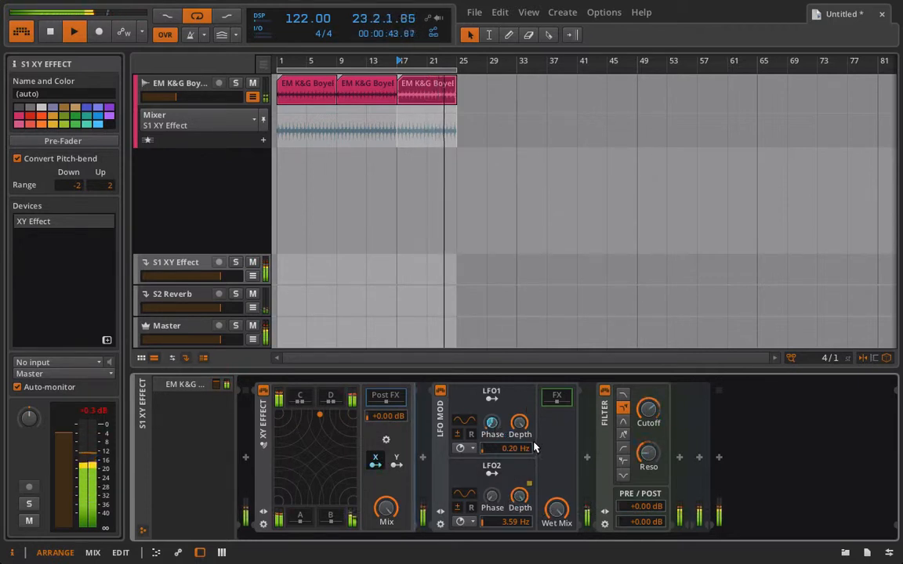
pyautogui.click(397, 461)
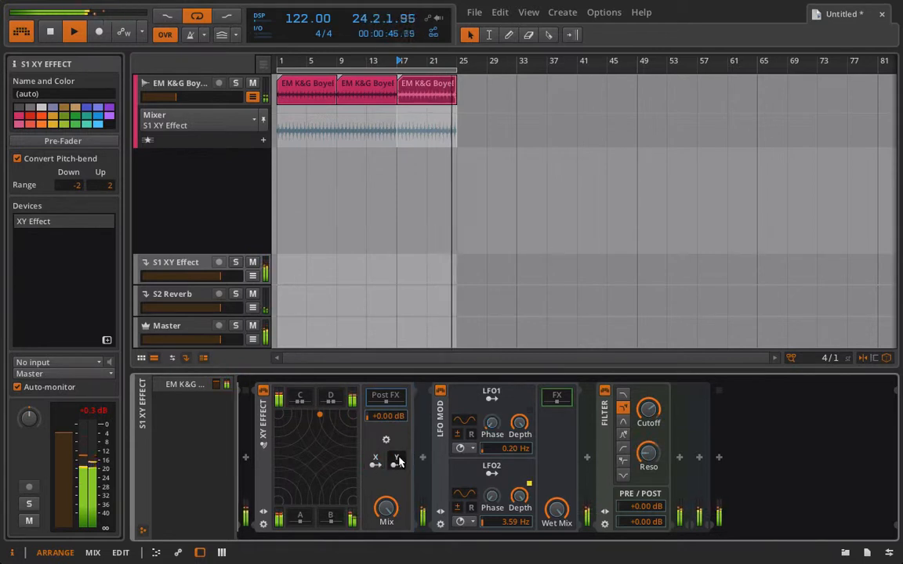
pyautogui.moveTo(505, 449); pyautogui.dragTo(505, 399)
# Assign the XY Effect's X modulator to LFO2's rate with a negative amount, and lower Y's modulation amount on LFO1's rate
pyautogui.click(377, 463)
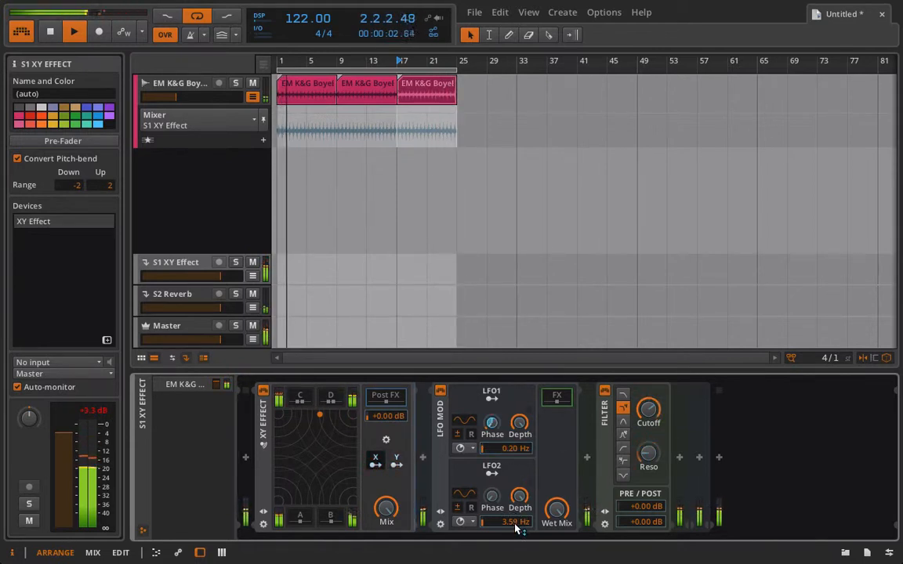
pyautogui.moveTo(506, 522); pyautogui.dragTo(505, 561)
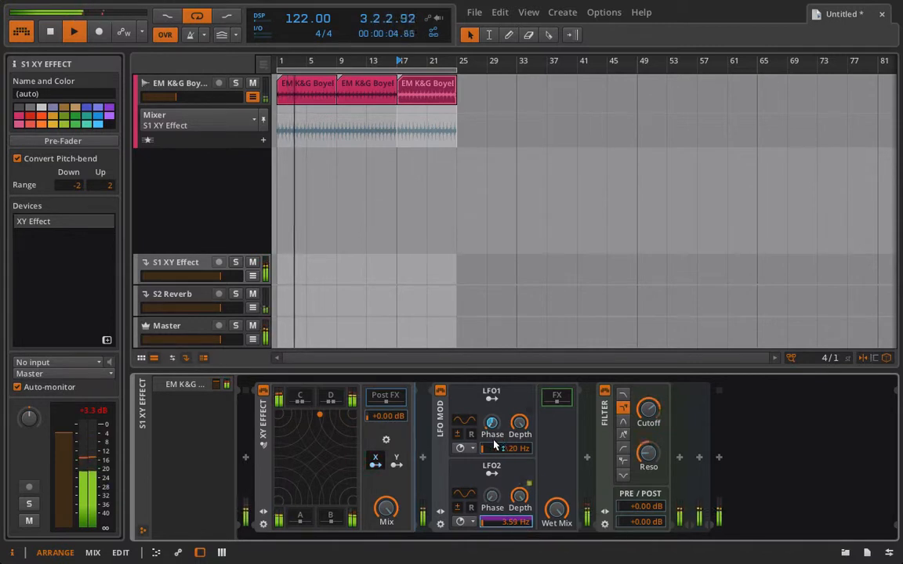
pyautogui.click(395, 461)
pyautogui.moveTo(506, 451); pyautogui.dragTo(506, 486)
pyautogui.click(395, 461)
pyautogui.click(396, 461)
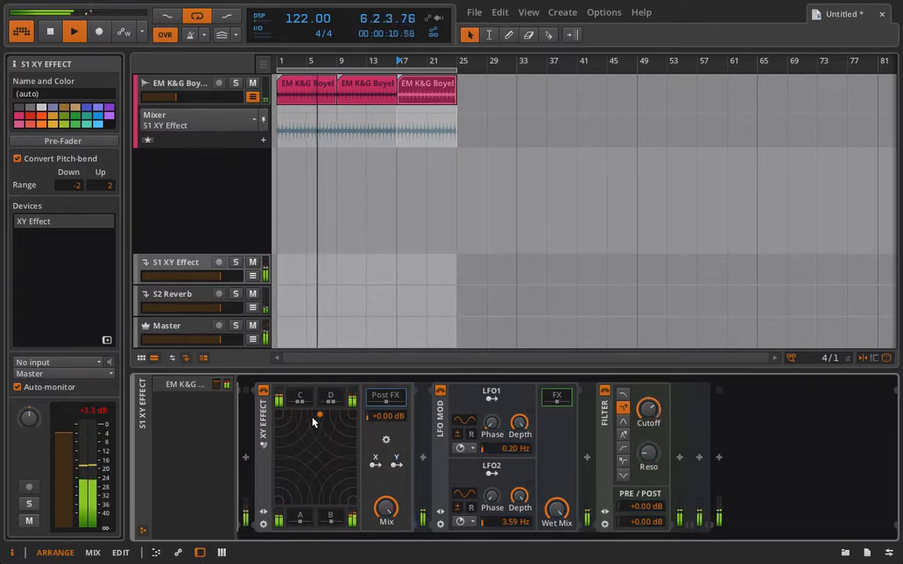
# Sweep the XY Effect's pad to slot C and back toward the upper middle, and show the audio track's Volume automation
pyautogui.moveTo(314, 418); pyautogui.dragTo(76, 463)
pyautogui.moveTo(281, 464); pyautogui.dragTo(316, 466)
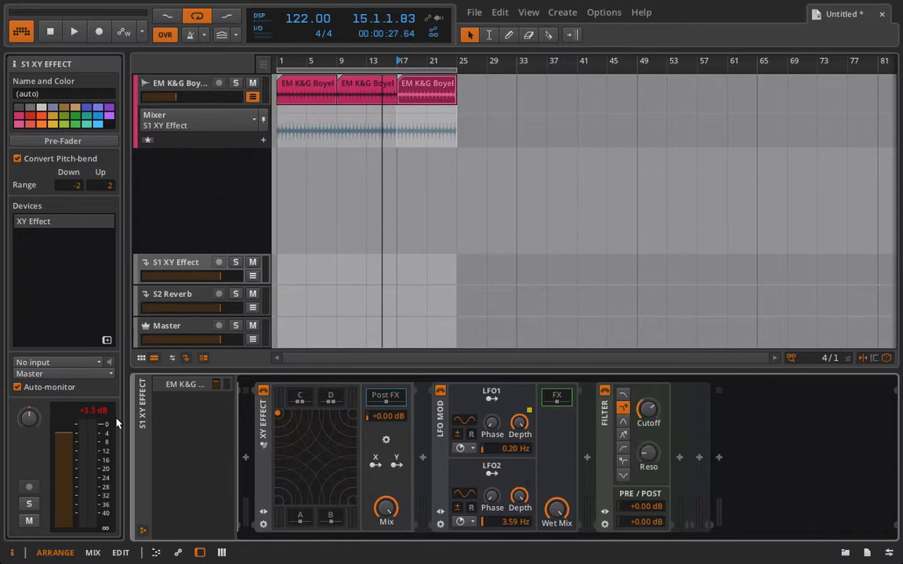
pyautogui.click(177, 98)
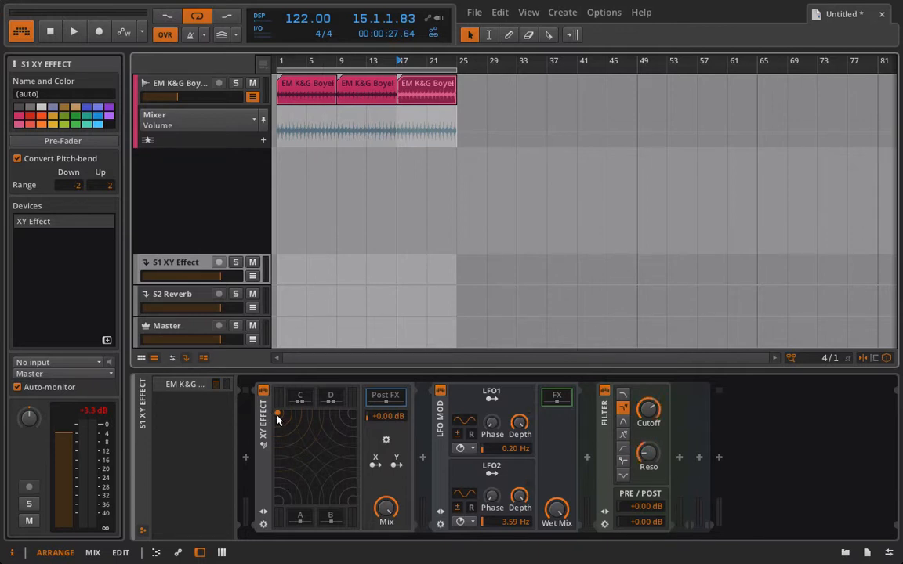
pyautogui.moveTo(277, 419)
pyautogui.mouseDown()
pyautogui.moveTo(280, 480)
pyautogui.moveTo(316, 514)
pyautogui.moveTo(360, 455)
pyautogui.moveTo(324, 433)
pyautogui.mouseUp()
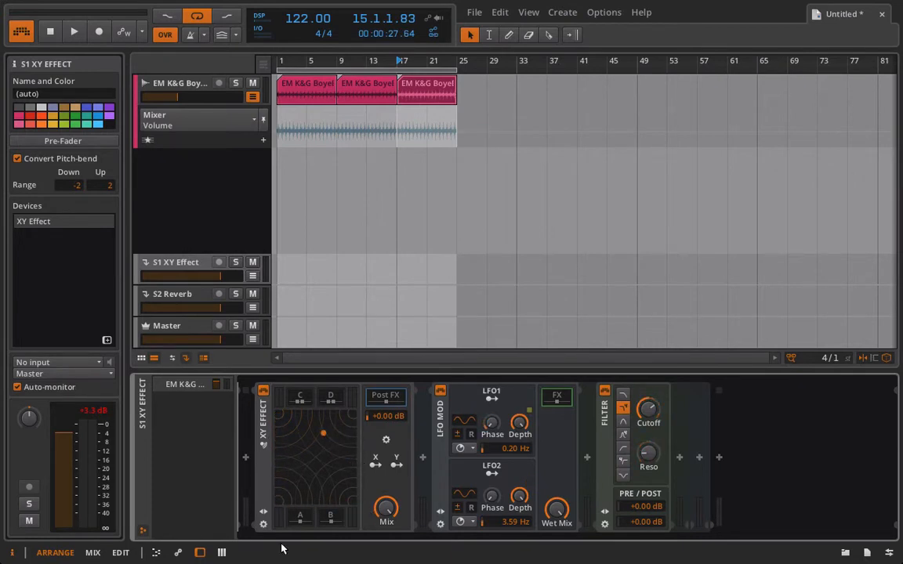
# Insert an LFO MOD before the XY Effect and move the XY Effect into its FX chain
pyautogui.click(245, 460)
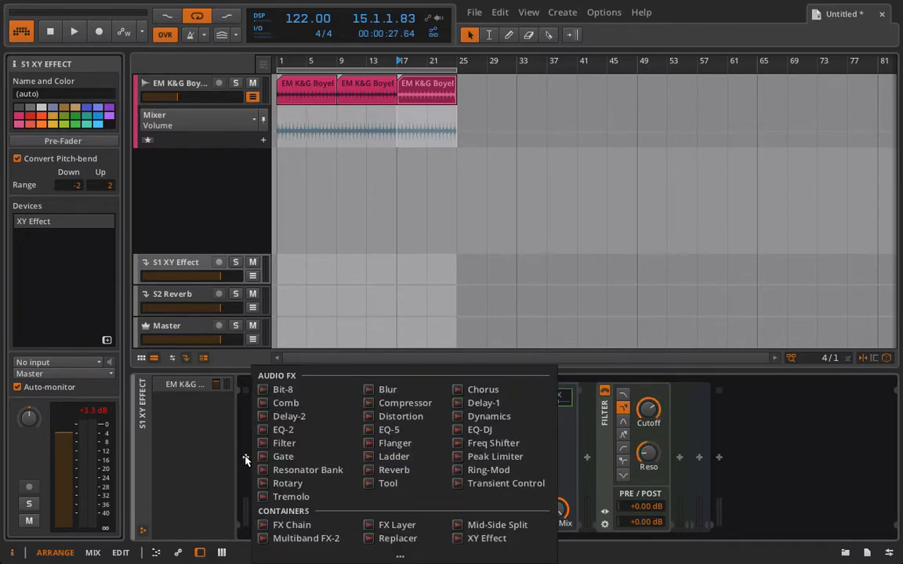
pyautogui.click(400, 557)
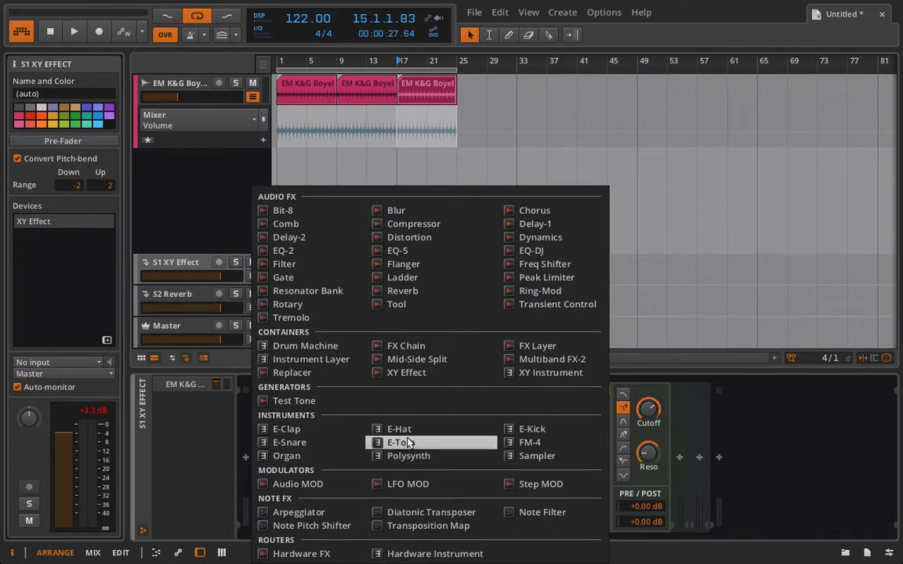
pyautogui.click(408, 483)
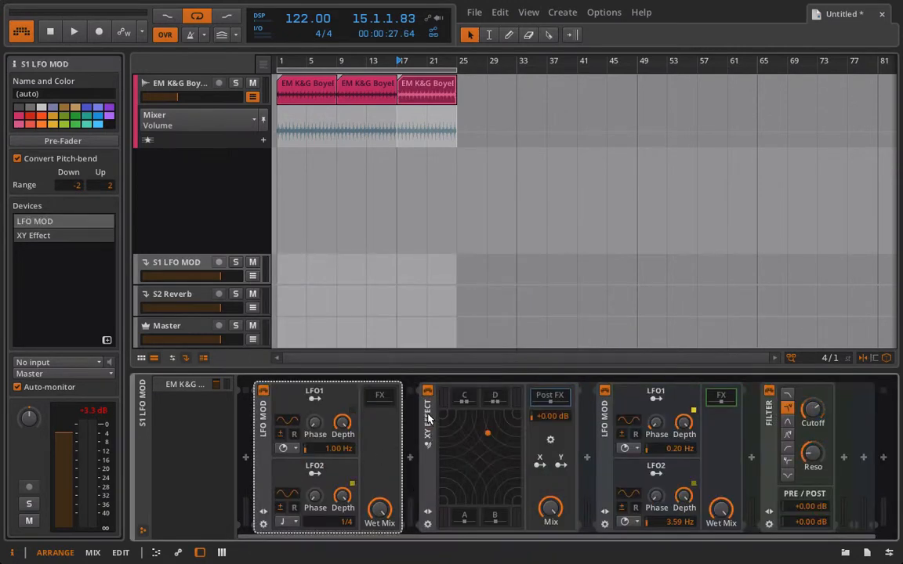
pyautogui.press('Delete')
pyautogui.hotkey('ctrl', 'z')
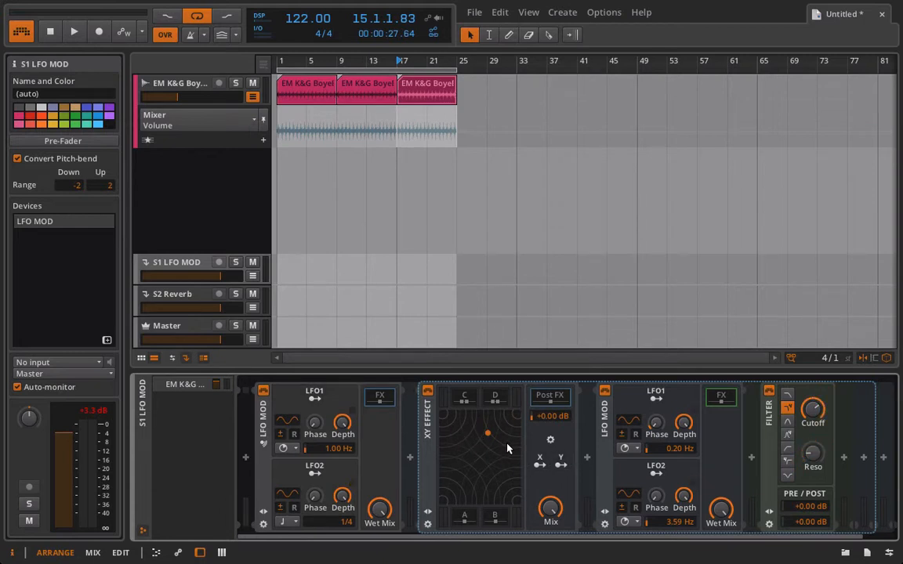
# Show the XY Effect's X and Y as knobs, and map the outer LFO MOD's LFO1 to X and LFO2 to Y at +0.73
pyautogui.click(550, 440)
pyautogui.click(314, 398)
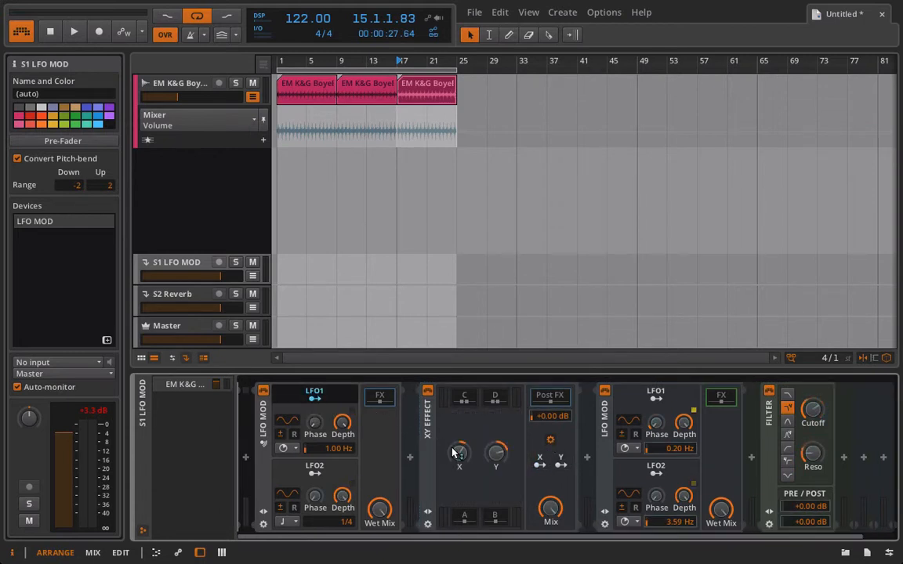
pyautogui.moveTo(459, 453); pyautogui.dragTo(460, 443)
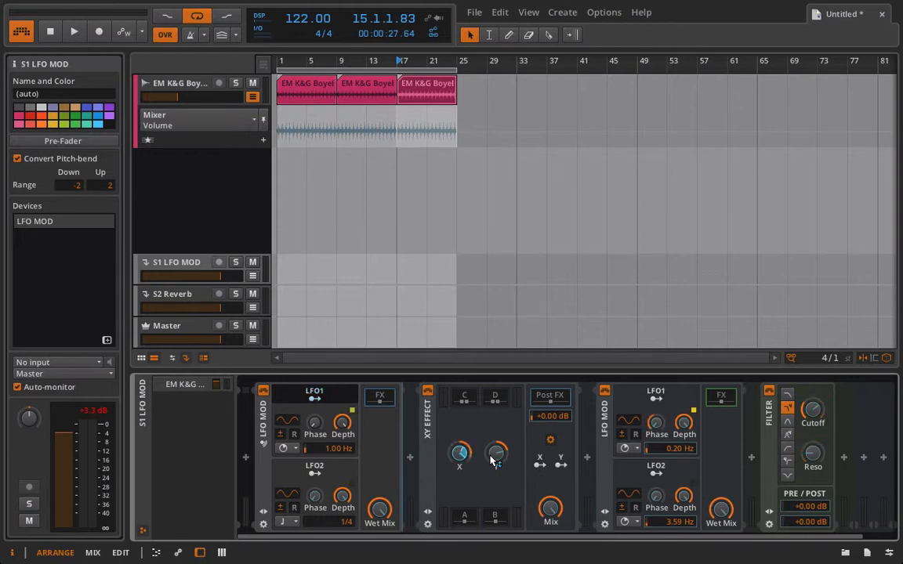
pyautogui.click(314, 473)
pyautogui.moveTo(496, 455); pyautogui.dragTo(497, 445)
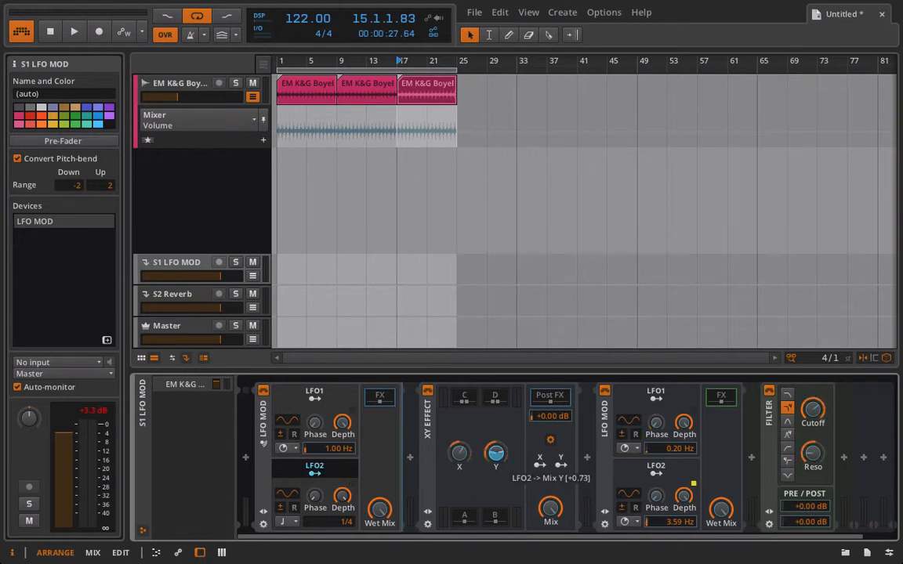
# Switch the outer LFO2's rate to Hz at 0.21 Hz, set LFO1's rate to 0.84 Hz, and audition the modulation
pyautogui.click(289, 521)
pyautogui.click(317, 520)
pyautogui.moveTo(330, 522); pyautogui.dragTo(329, 546)
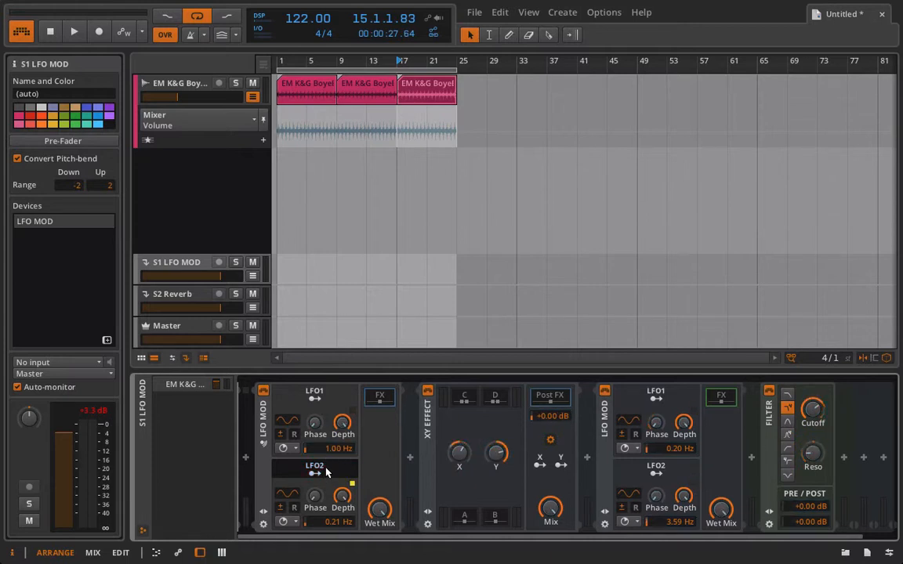
pyautogui.moveTo(332, 449)
pyautogui.mouseDown()
pyautogui.moveTo(332, 470)
pyautogui.moveTo(333, 416)
pyautogui.moveTo(342, 461)
pyautogui.mouseUp()
pyautogui.press('space')
pyautogui.press('space')
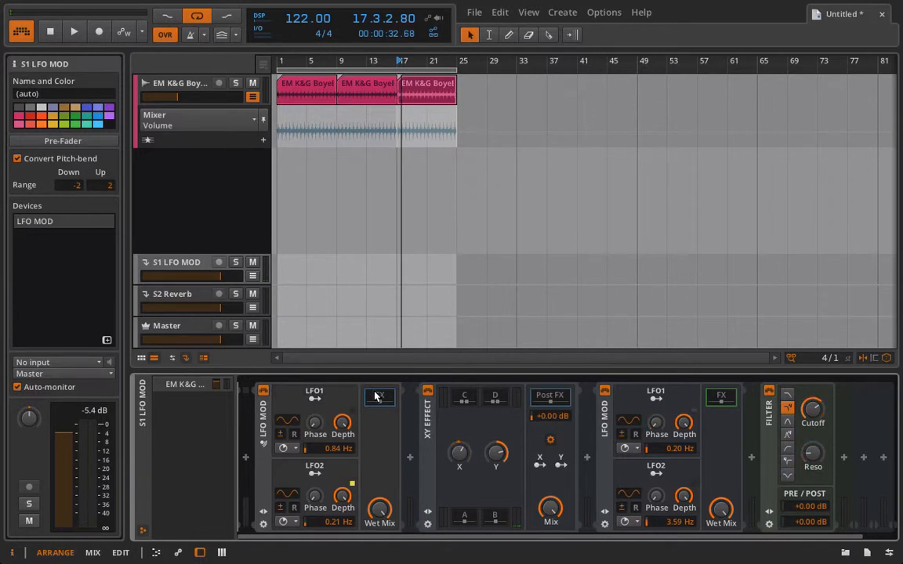
# Compare the XY Effect's knob and pad views during playback, and move the pad's point to slot A's corner
pyautogui.click(550, 443)
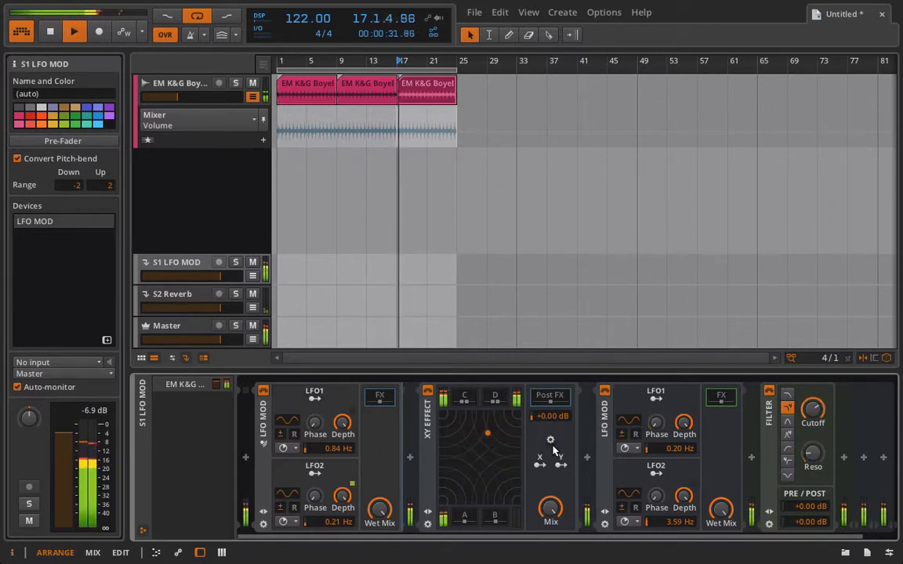
pyautogui.click(550, 440)
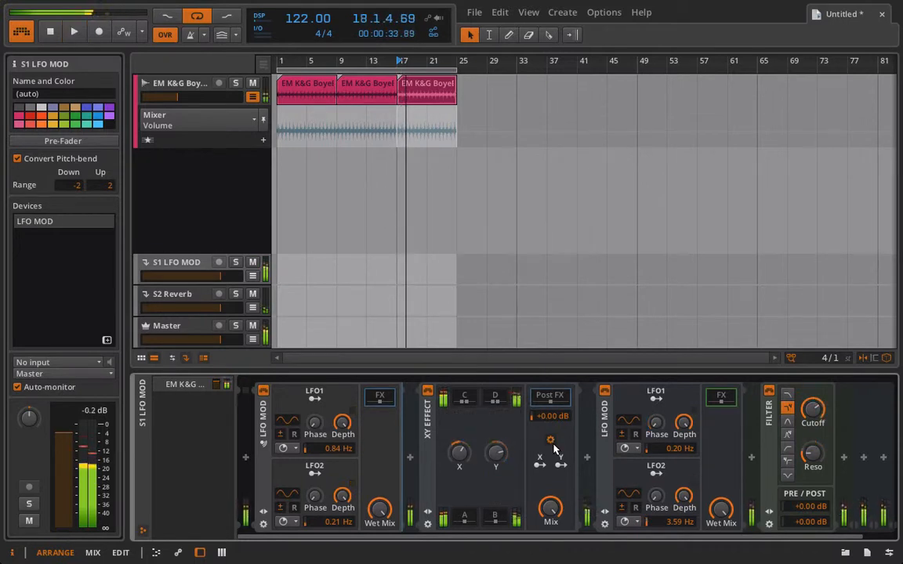
pyautogui.click(551, 442)
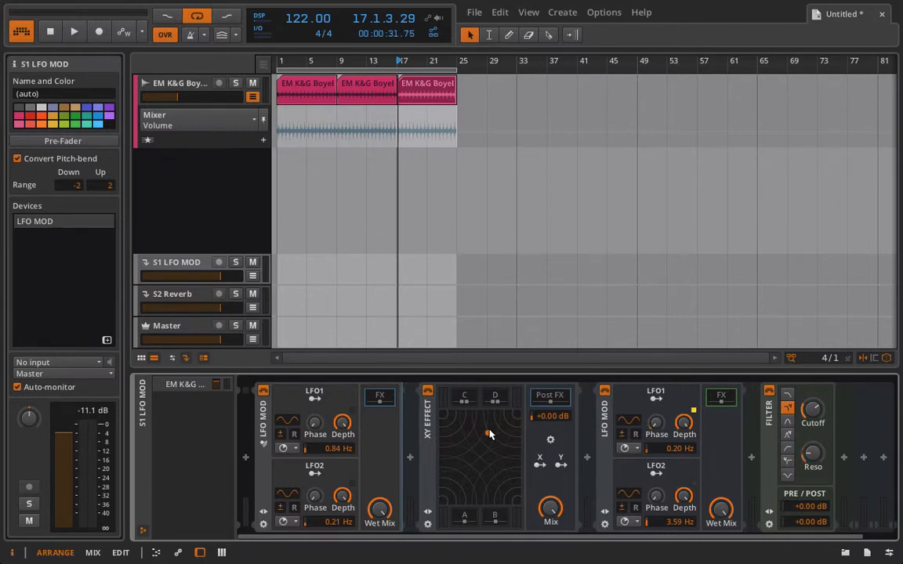
pyautogui.moveTo(490, 435); pyautogui.dragTo(437, 562)
pyautogui.moveTo(458, 500); pyautogui.dragTo(418, 562)
# Show the S1 LFO MOD track's automation lane and draw a Mix X ramp from zero at bar 1 to 80.0 % at bar 21
pyautogui.click(253, 276)
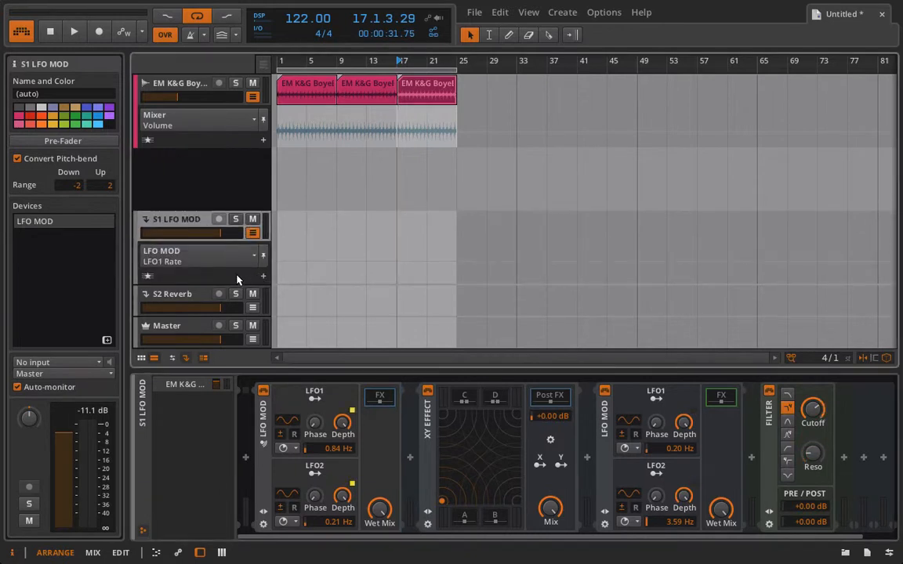
pyautogui.click(550, 439)
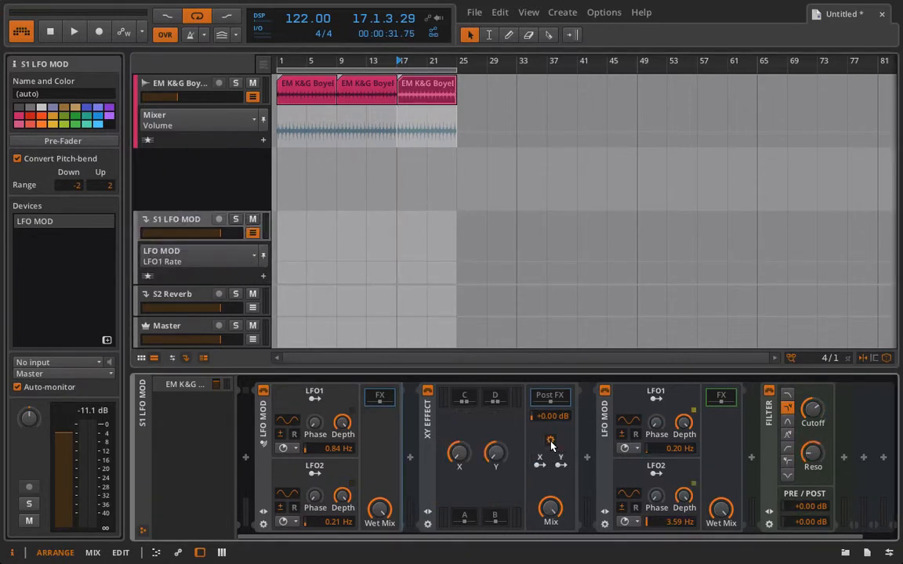
pyautogui.click(460, 453)
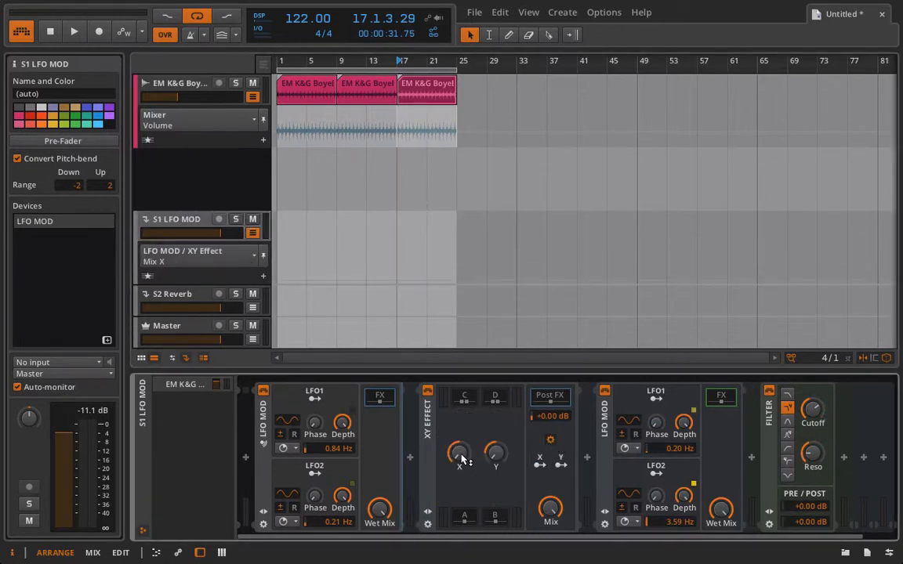
pyautogui.click(279, 279)
pyautogui.click(427, 260)
pyautogui.moveTo(427, 260); pyautogui.dragTo(427, 251)
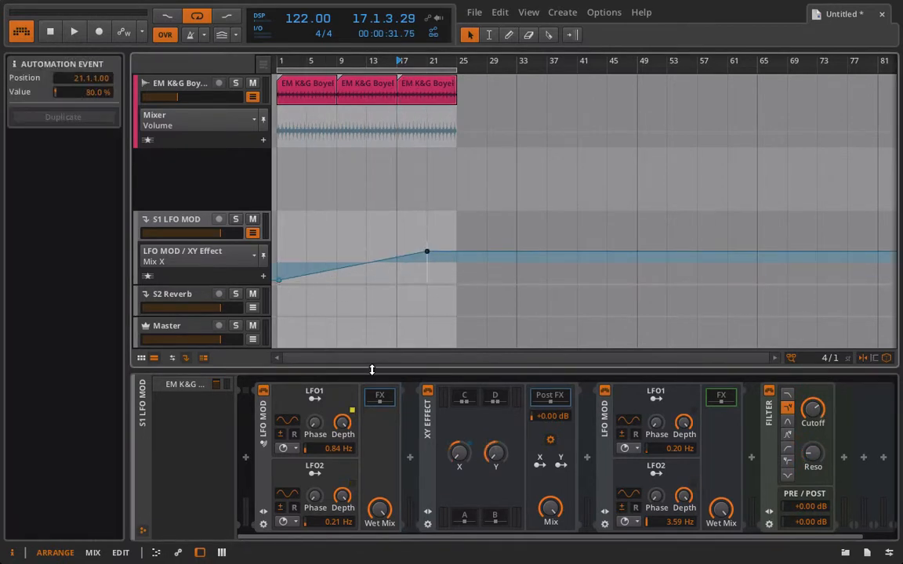
# Draw Mix Y automation rising from 0 % near bar 2 to a peak at about bar 13, falling to 26.0 % at bar 25
pyautogui.click(506, 457)
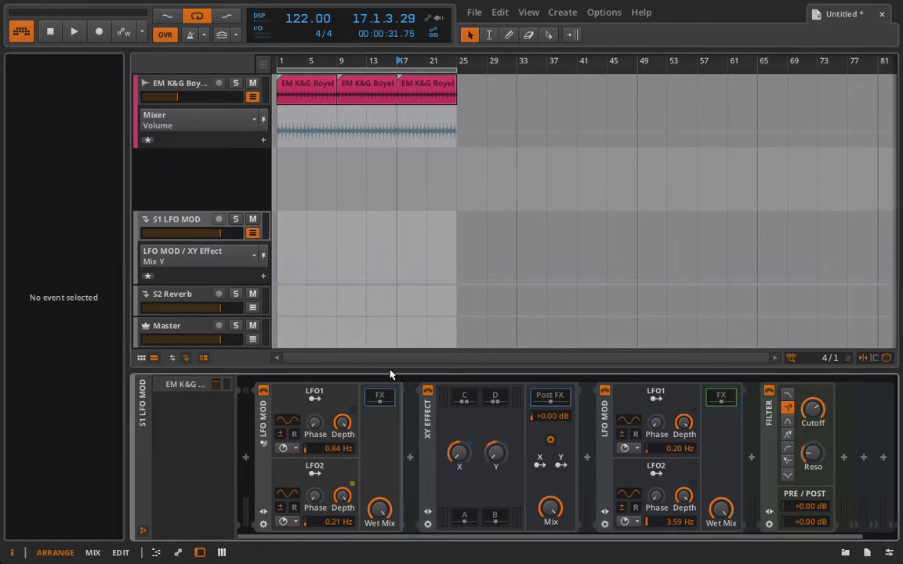
pyautogui.click(381, 280)
pyautogui.click(290, 281)
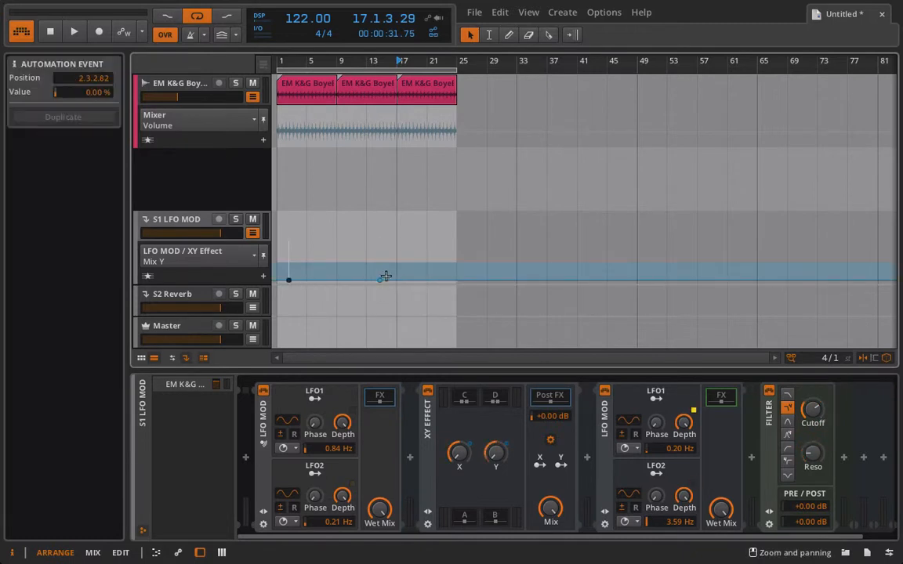
pyautogui.moveTo(379, 280); pyautogui.dragTo(366, 248)
pyautogui.moveTo(420, 251); pyautogui.dragTo(457, 270)
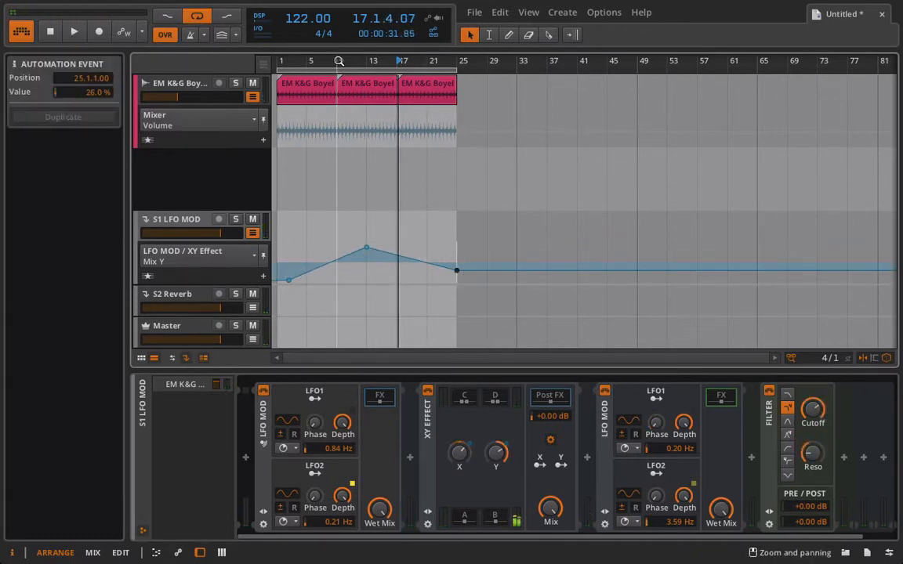